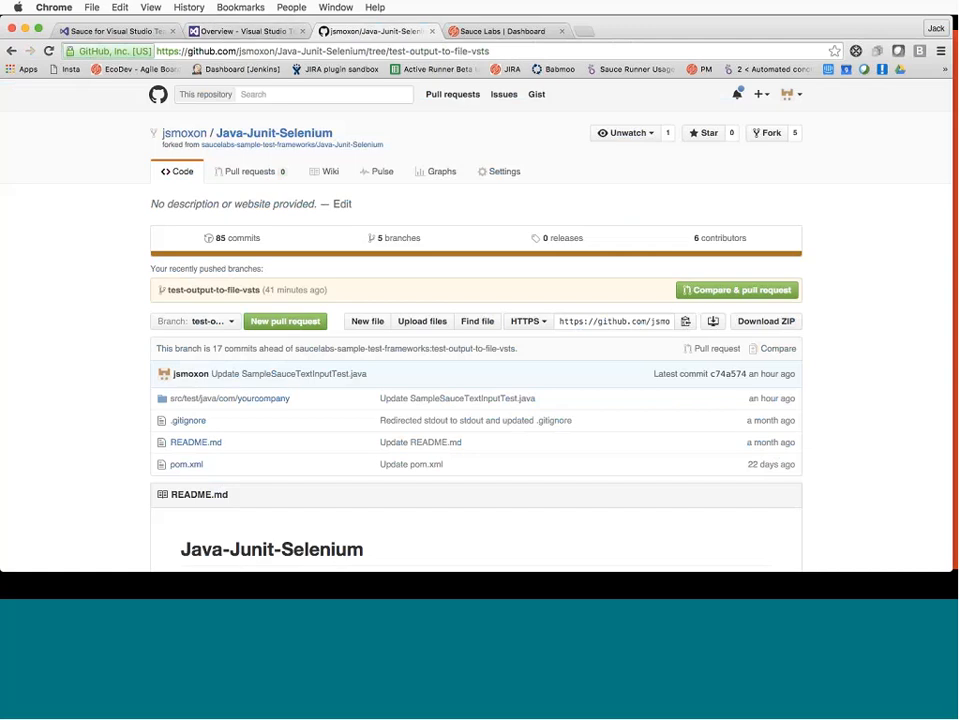
Read through SampleSauceTextInputTest.java in src/test/java/com/yourcompany/Tests on GitHub, then return to the project dashboard
{"action": "left_click", "coordinate": [242, 398]}
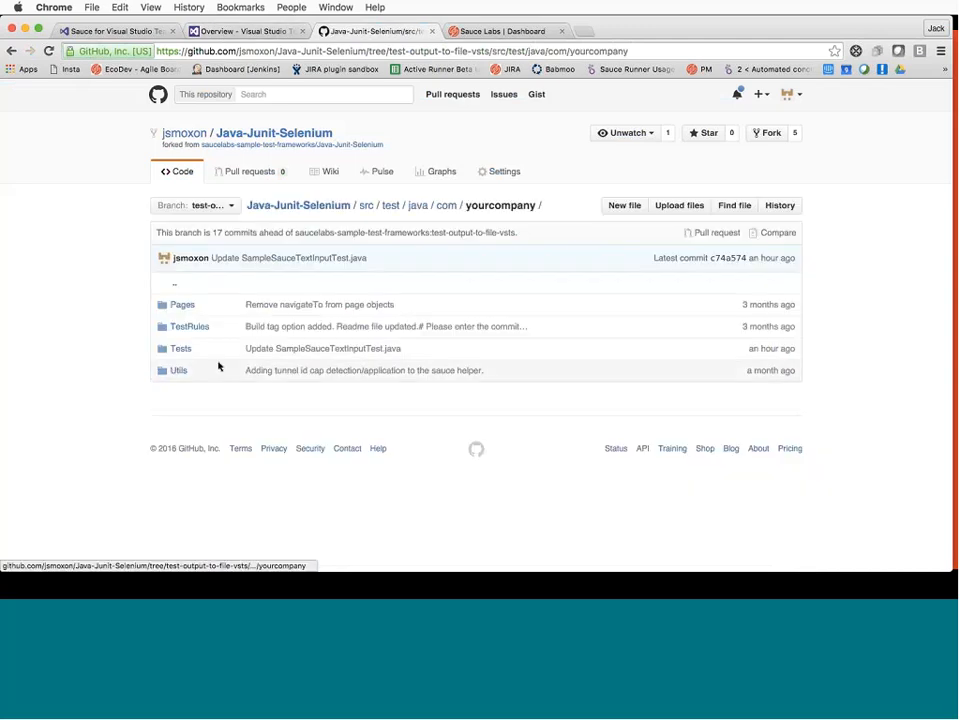
{"action": "left_click", "coordinate": [190, 350]}
{"action": "left_click", "coordinate": [254, 356]}
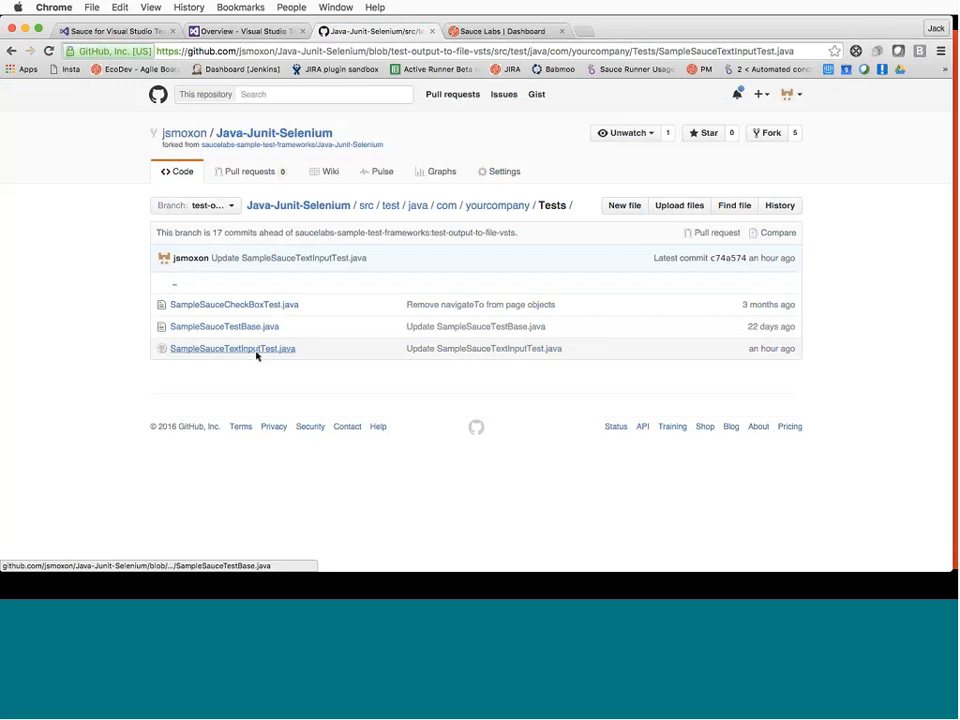
{"action": "scroll", "coordinate": [358, 446], "scroll_direction": "down", "scroll_amount": 5}
{"action": "scroll", "coordinate": [358, 447], "scroll_direction": "down", "scroll_amount": 1}
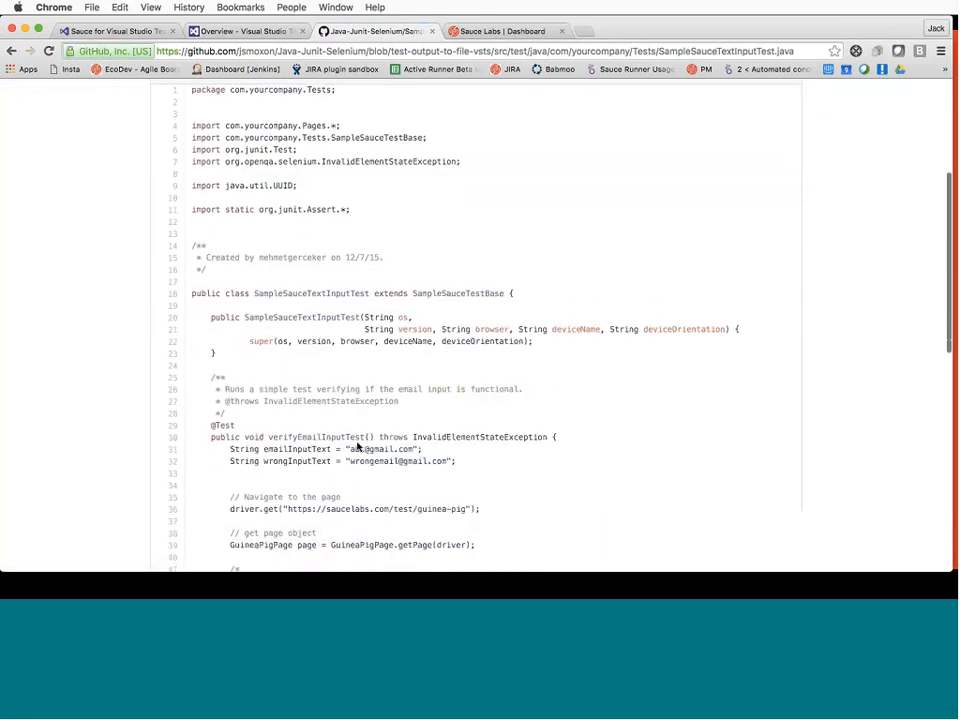
{"action": "scroll", "coordinate": [358, 447], "scroll_direction": "up", "scroll_amount": 1}
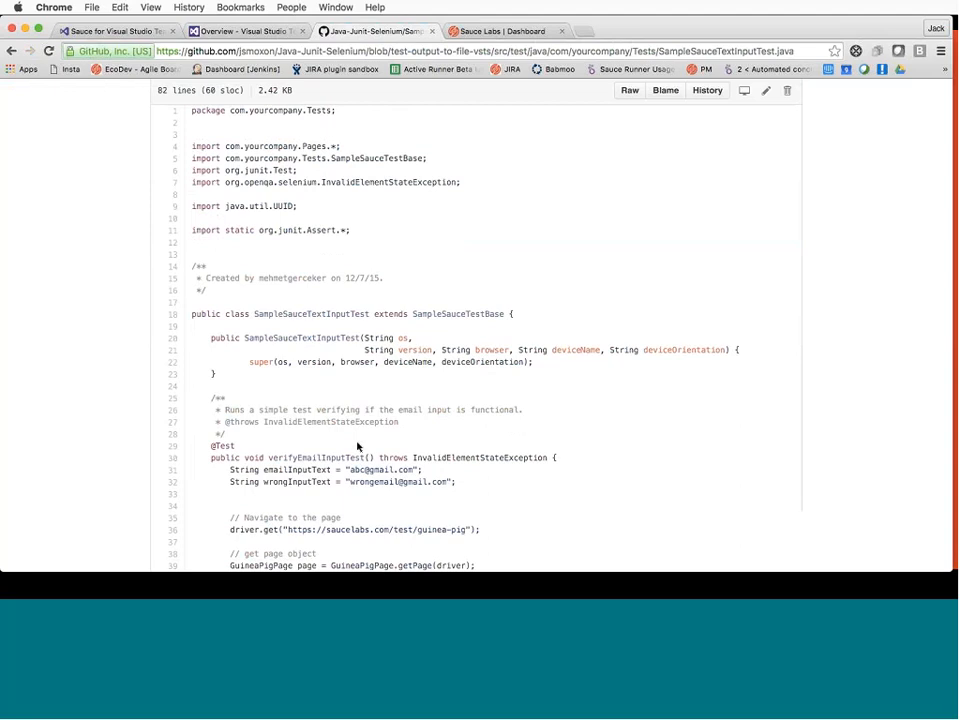
{"action": "left_click", "coordinate": [248, 31]}
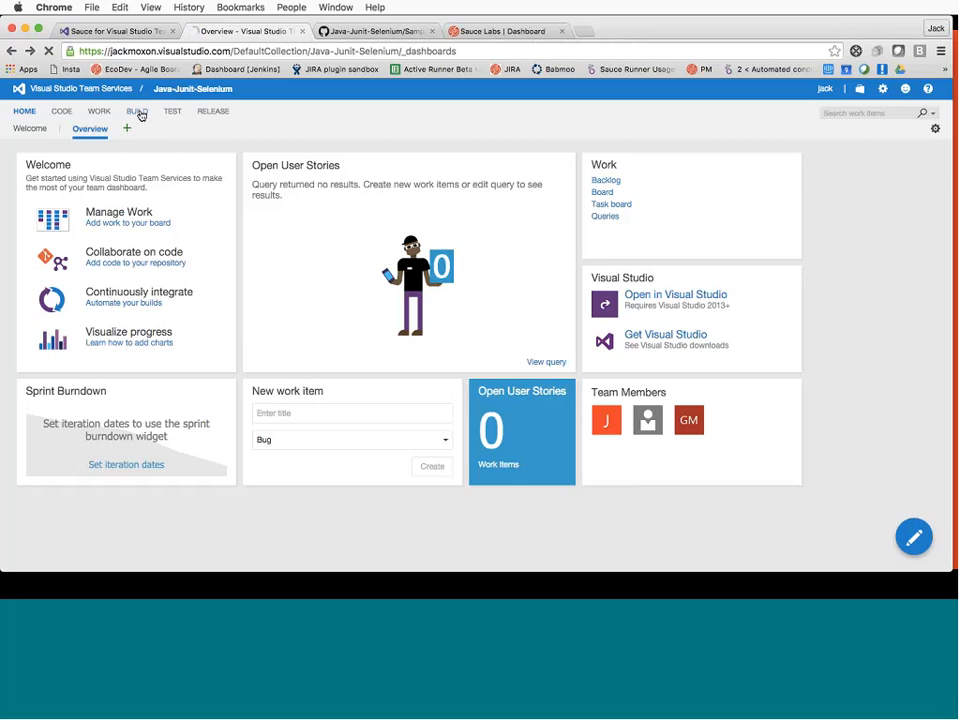
Create a build definition from the Empty template with a GitHub source and the Default agent queue
{"action": "left_click", "coordinate": [140, 114]}
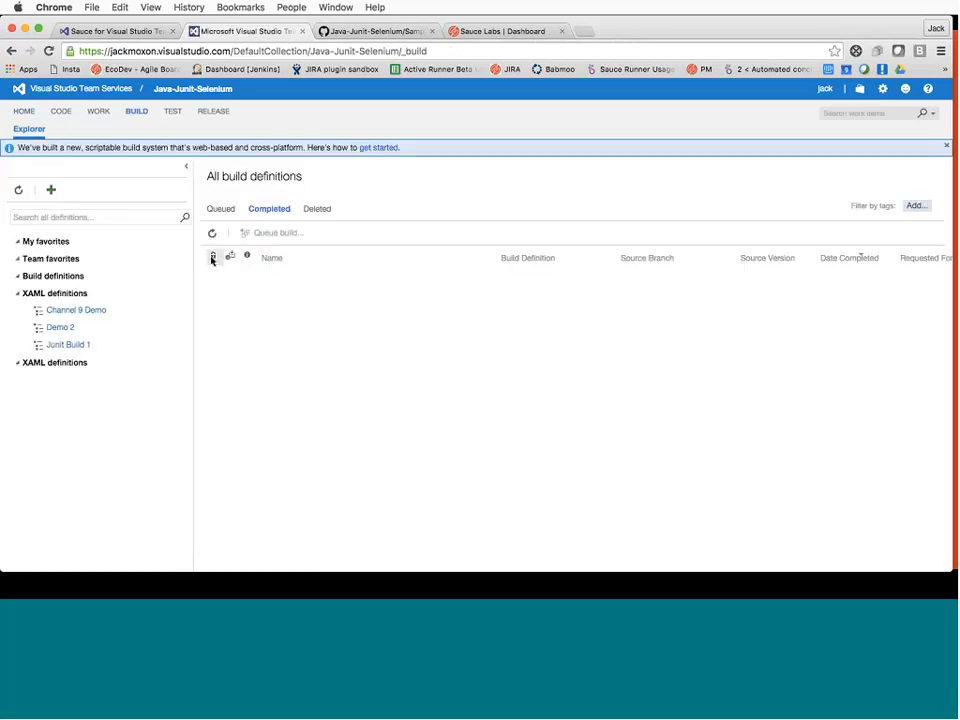
{"action": "left_click", "coordinate": [50, 189]}
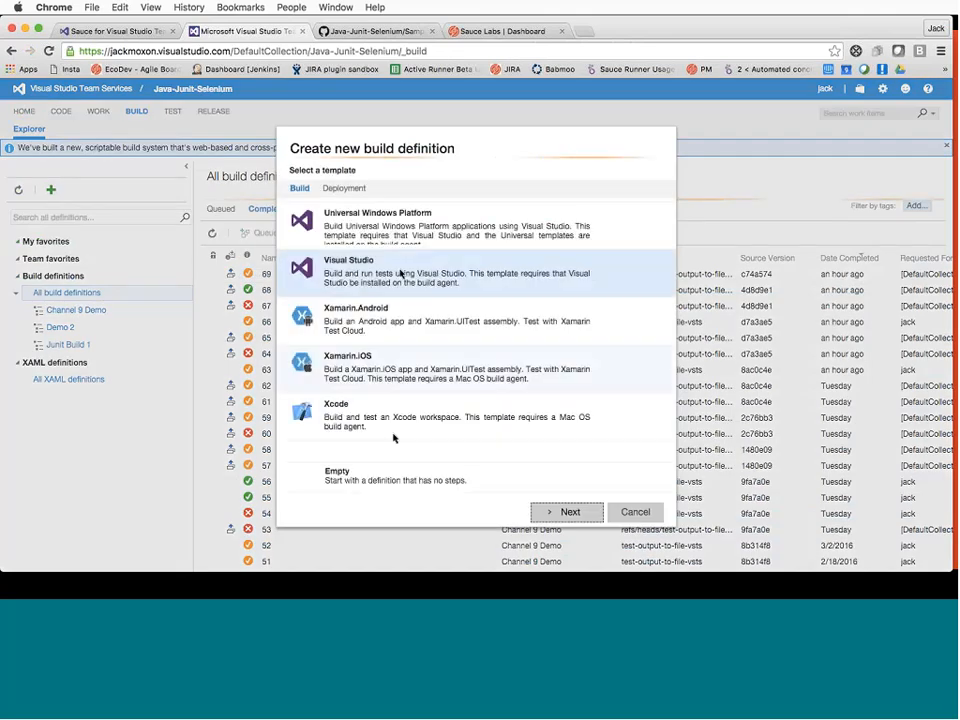
{"action": "left_click", "coordinate": [343, 474]}
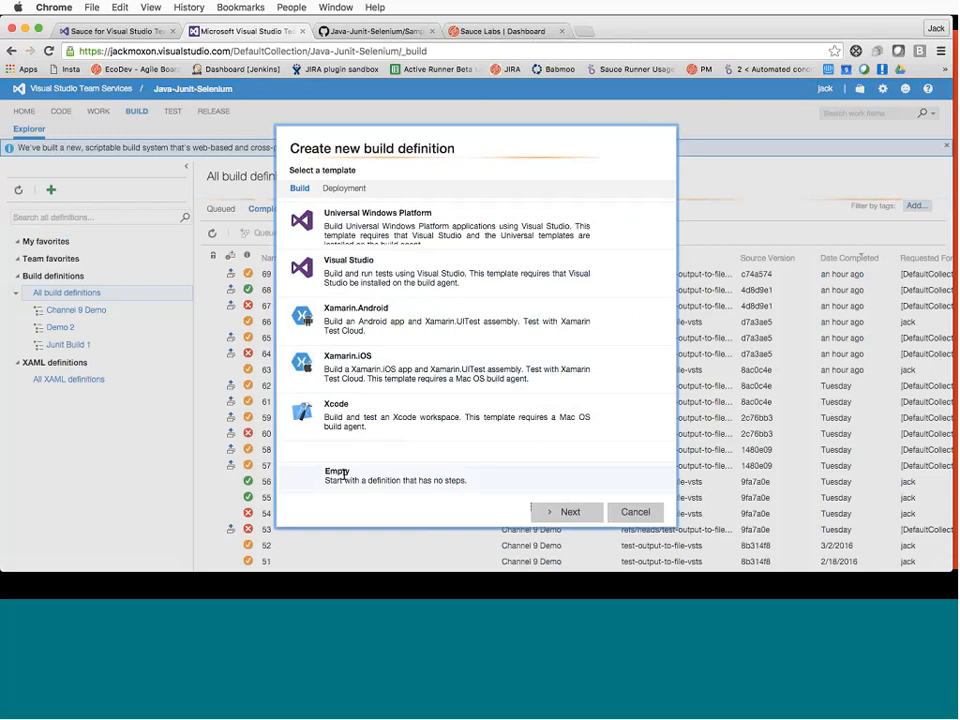
{"action": "left_click", "coordinate": [568, 514]}
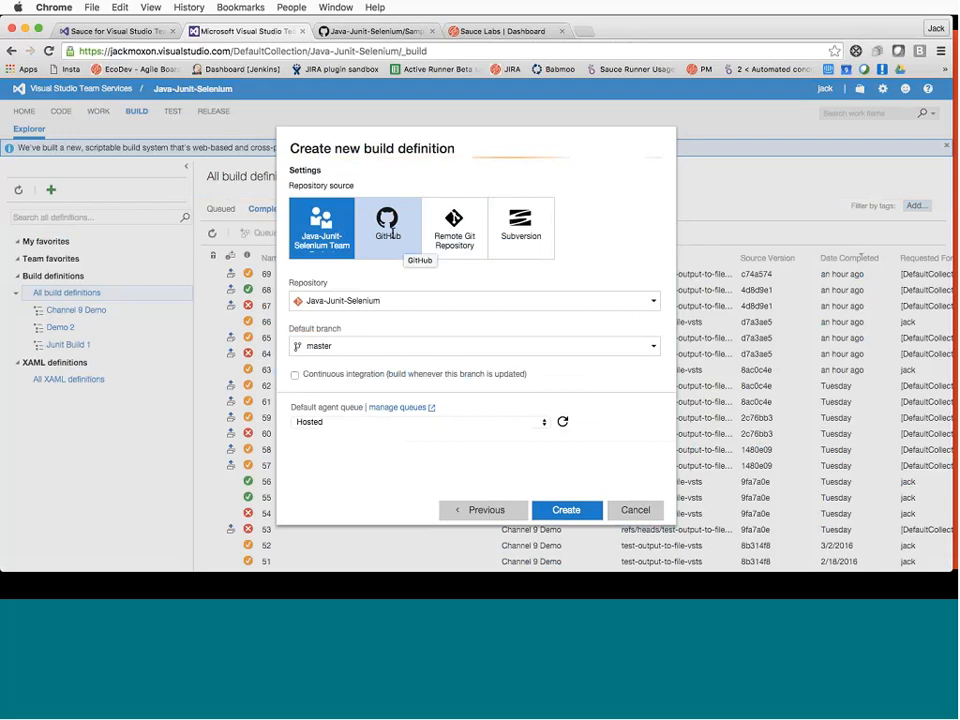
{"action": "left_click", "coordinate": [390, 234]}
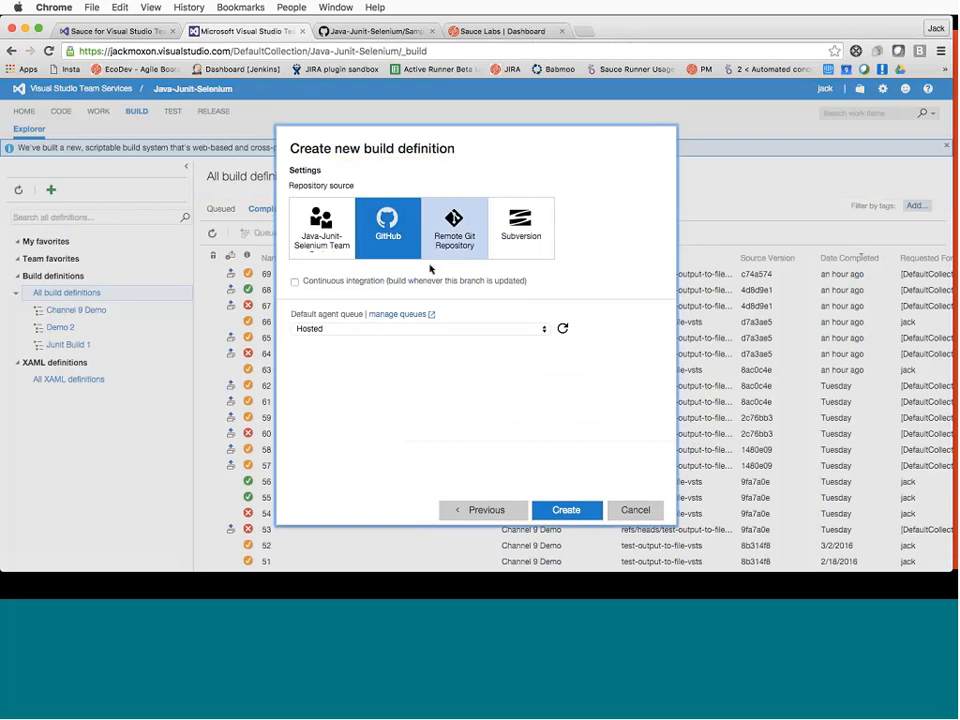
{"action": "left_click", "coordinate": [360, 328]}
{"action": "left_click", "coordinate": [311, 317]}
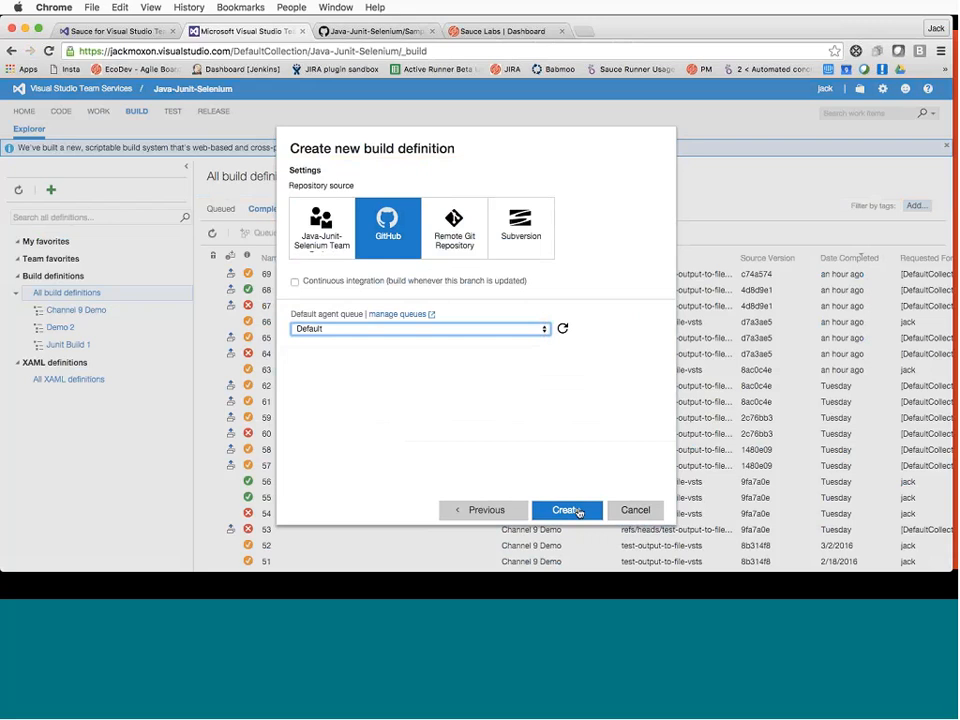
{"action": "left_click", "coordinate": [566, 389]}
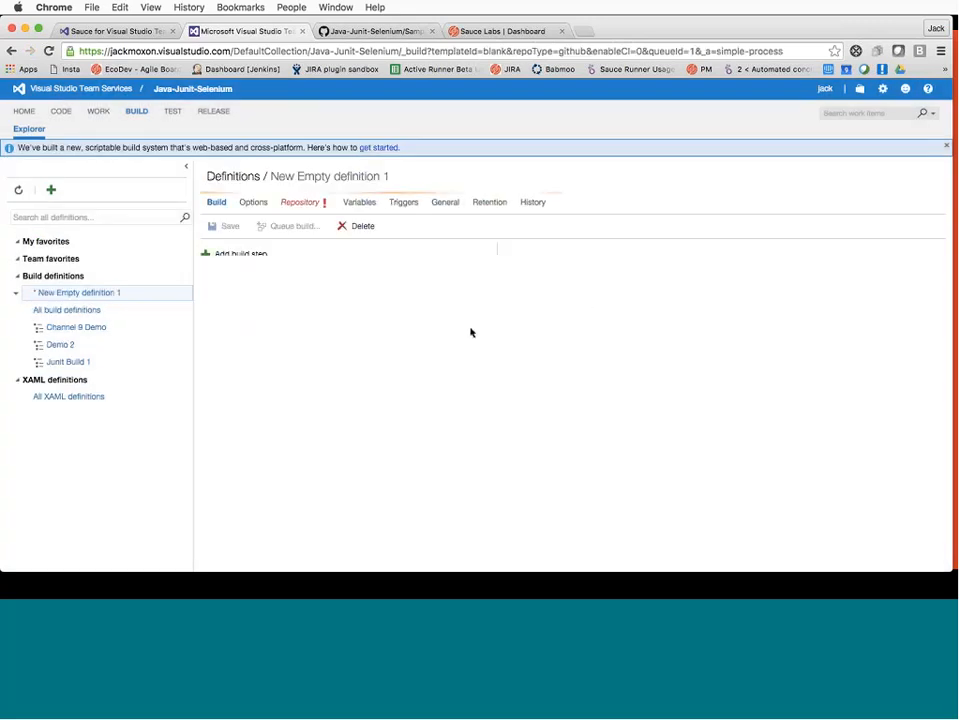
Point the definition's repository at the Java-Junit-Selenium GitHub repository via the other GitHub connection
{"action": "left_click", "coordinate": [301, 204]}
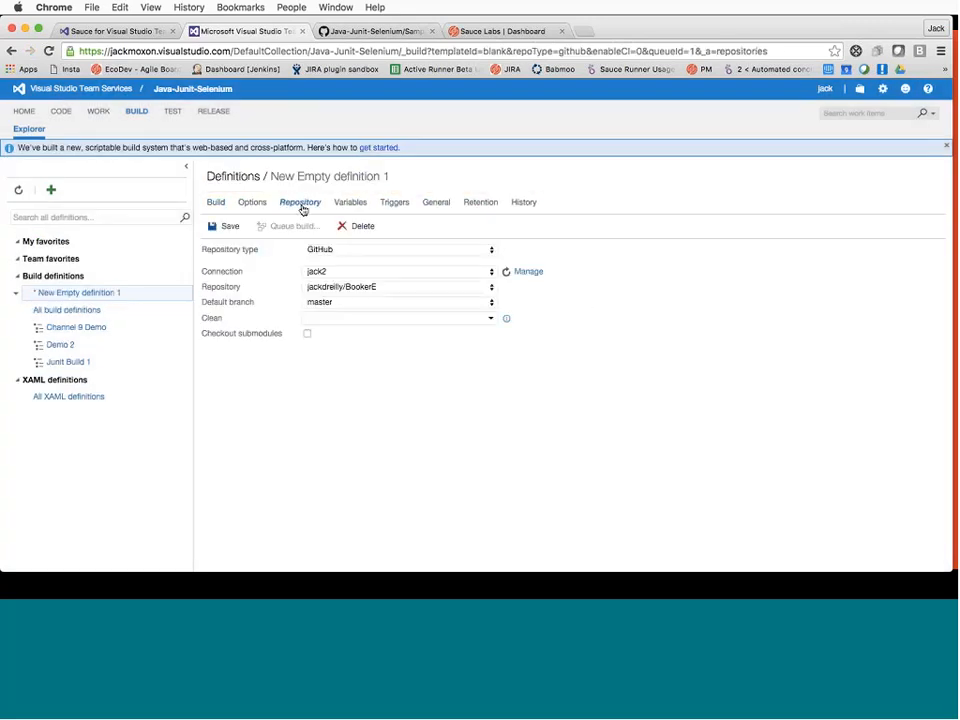
{"action": "left_click", "coordinate": [362, 271]}
{"action": "left_click", "coordinate": [354, 281]}
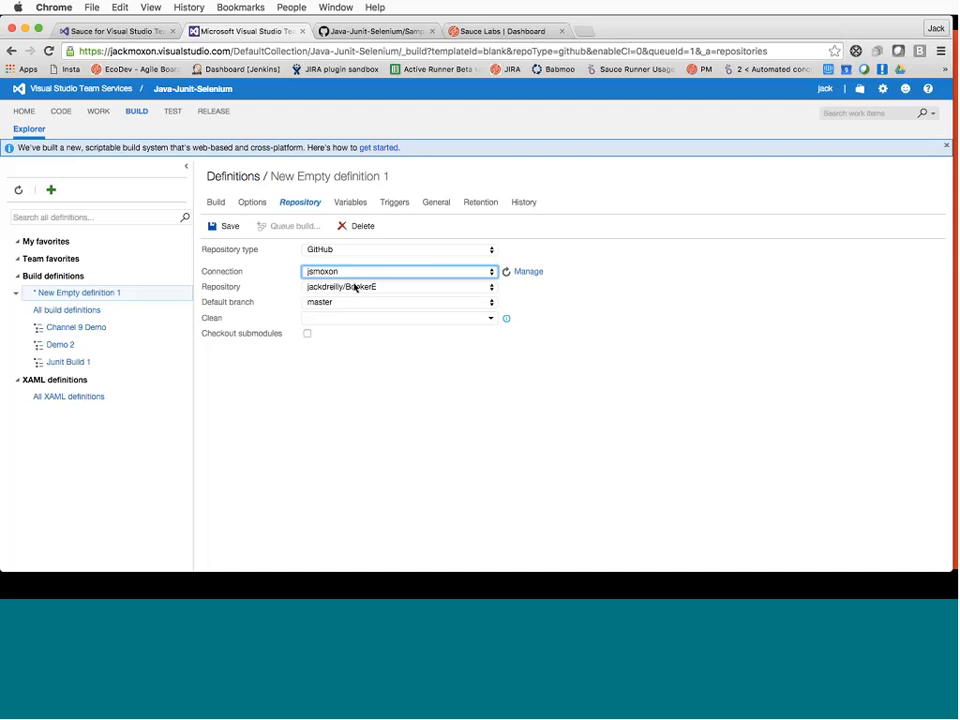
{"action": "left_click", "coordinate": [343, 287]}
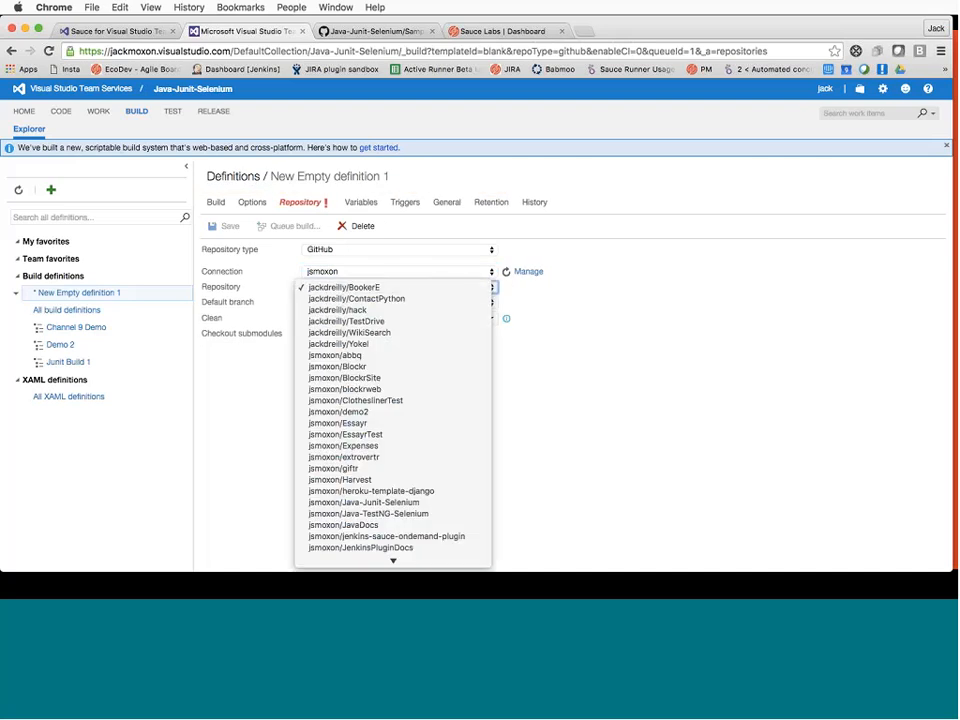
{"action": "left_click", "coordinate": [400, 502]}
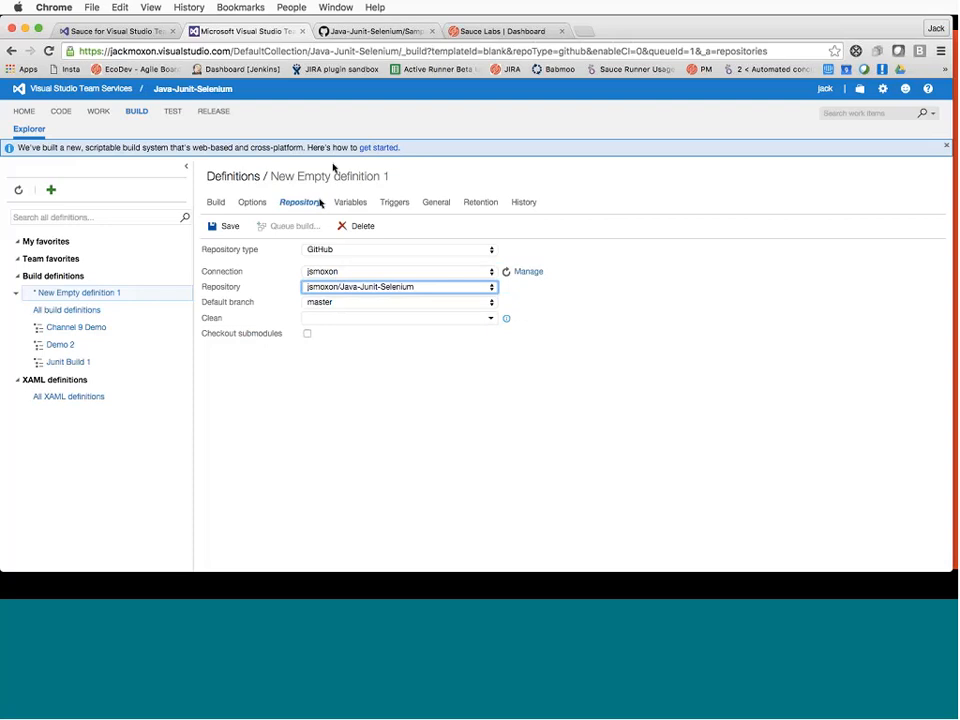
{"action": "left_click", "coordinate": [333, 33]}
{"action": "left_click", "coordinate": [240, 31]}
Save the build definition under the name 'Webinar Demo'
{"action": "left_click", "coordinate": [212, 229]}
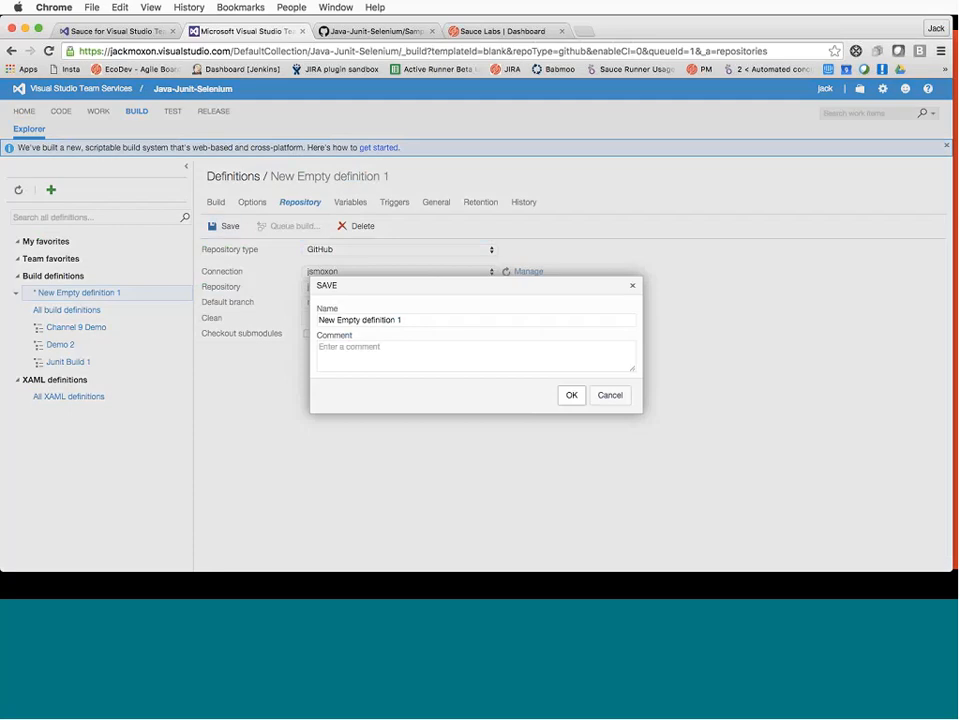
{"action": "triple_click", "coordinate": [396, 320]}
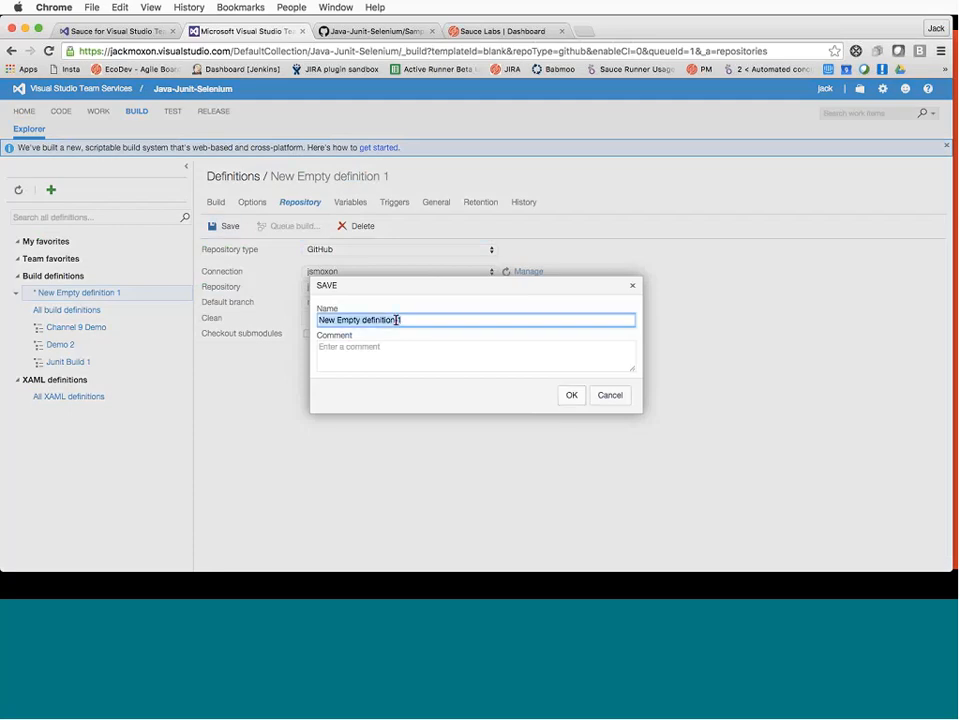
{"action": "type", "text": "Webinar Demo"}
{"action": "left_click", "coordinate": [575, 396]}
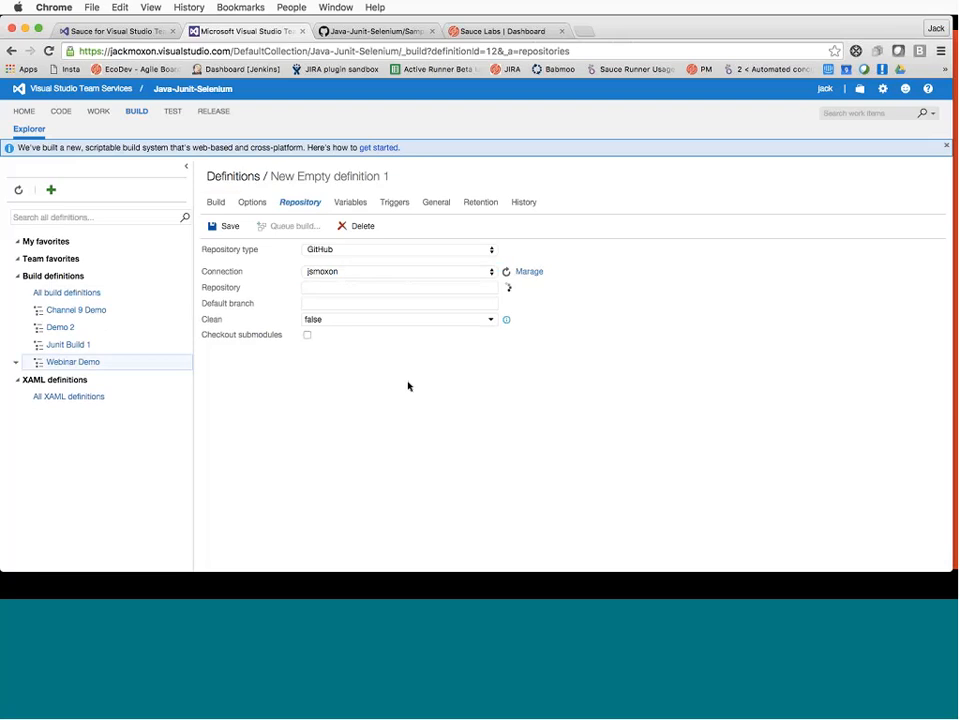
Add the Sauce Labs Configuration and Sauce Labs Stop Sauce Connect build steps
{"action": "left_click", "coordinate": [225, 207]}
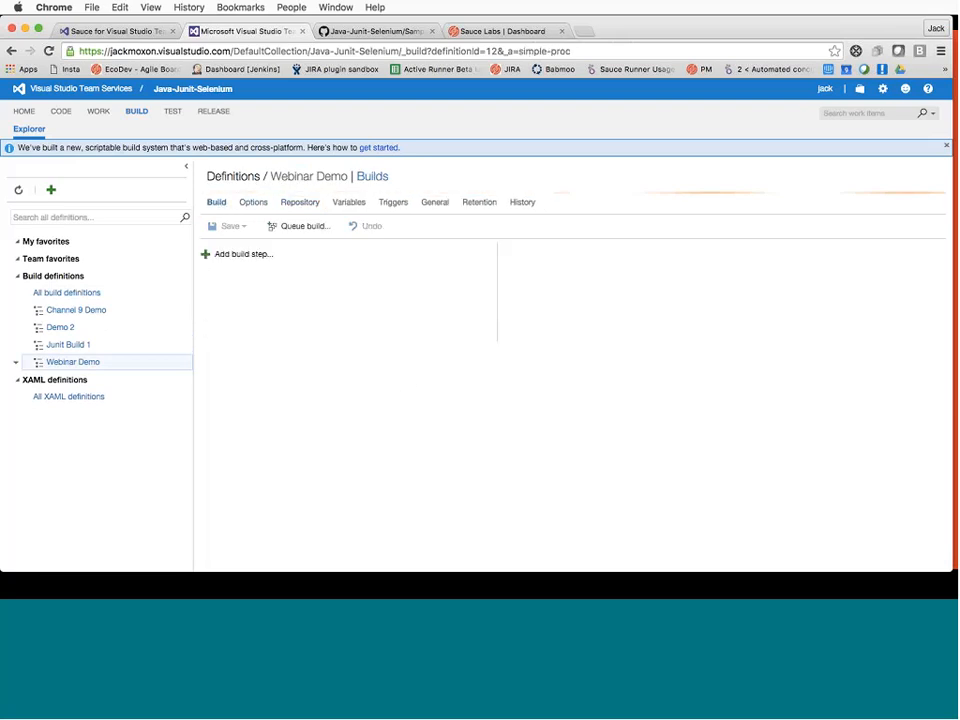
{"action": "left_click", "coordinate": [236, 256]}
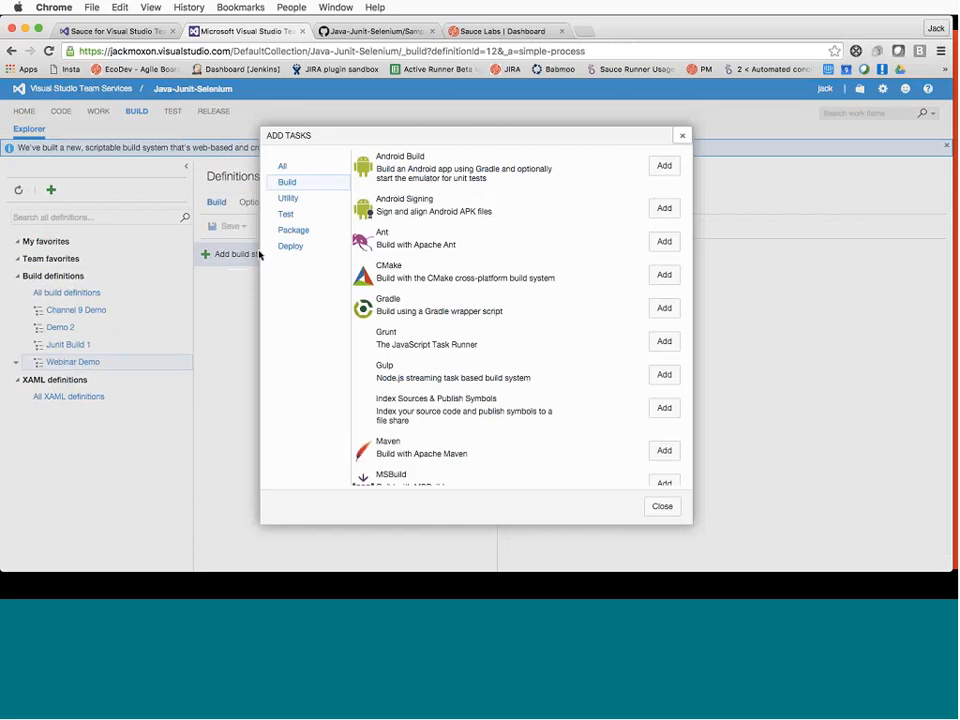
{"action": "left_click", "coordinate": [300, 215]}
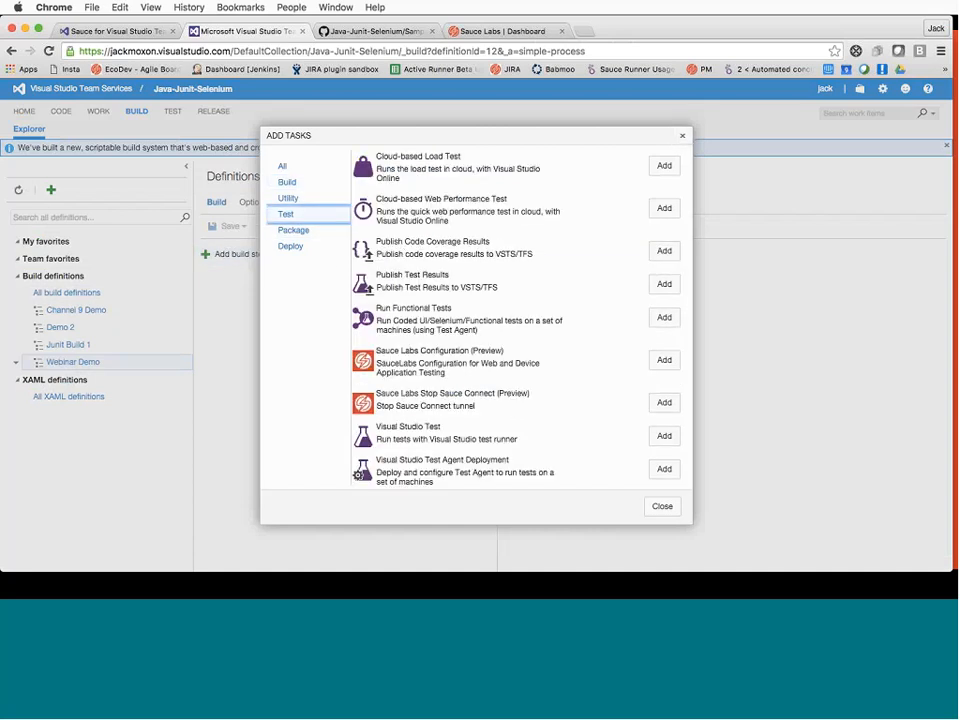
{"action": "left_click", "coordinate": [664, 360]}
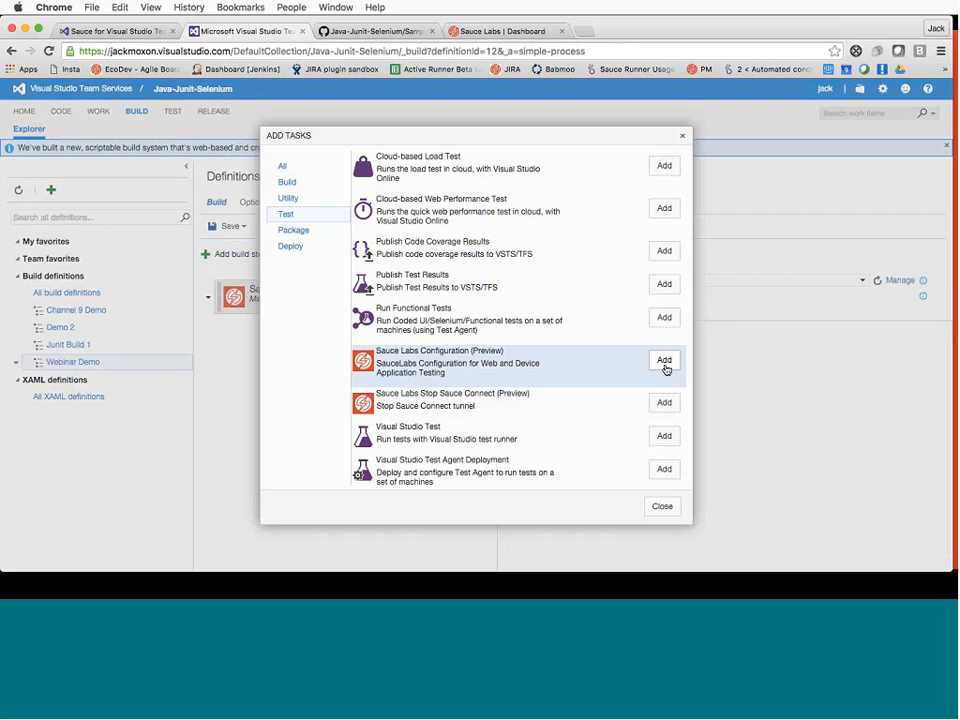
{"action": "left_click", "coordinate": [668, 401]}
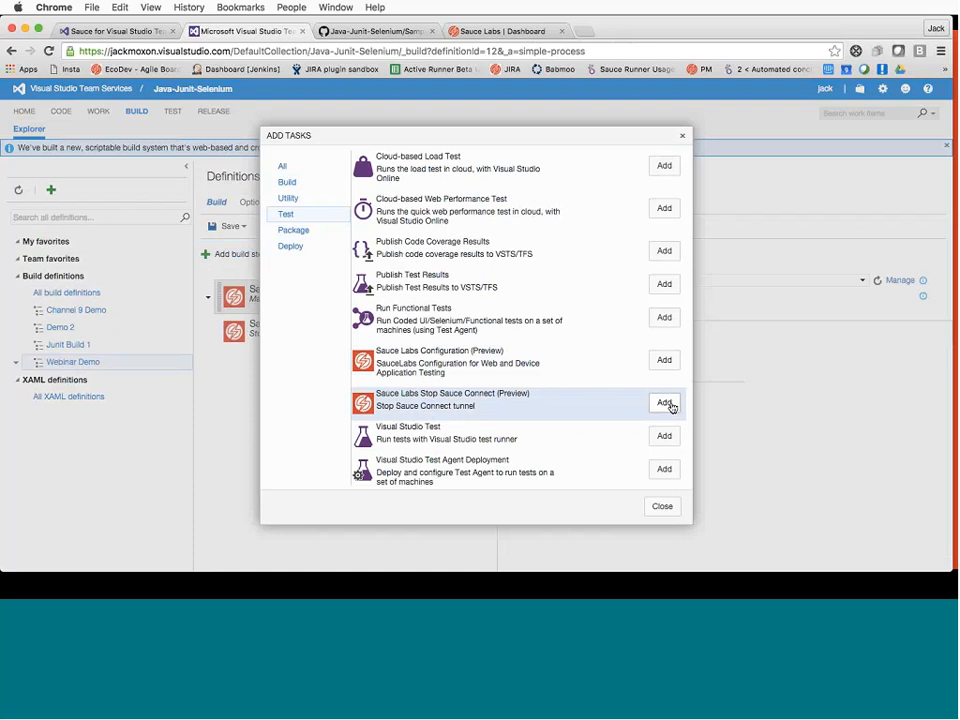
{"action": "left_click", "coordinate": [683, 136]}
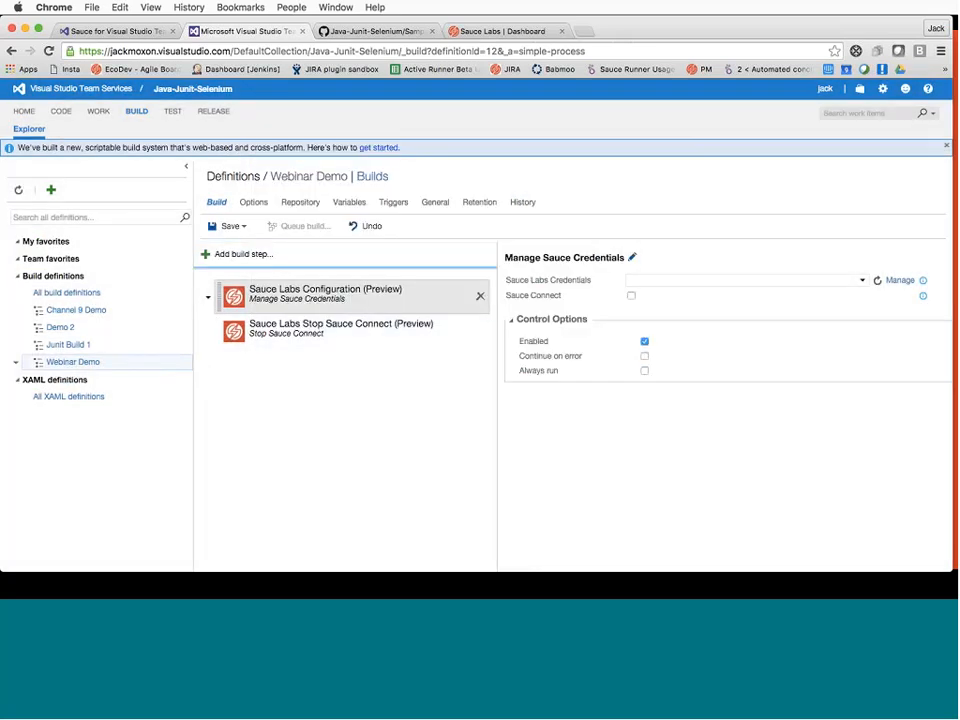
Add a Maven build step and move it above Stop Sauce Connect
{"action": "left_click", "coordinate": [246, 254]}
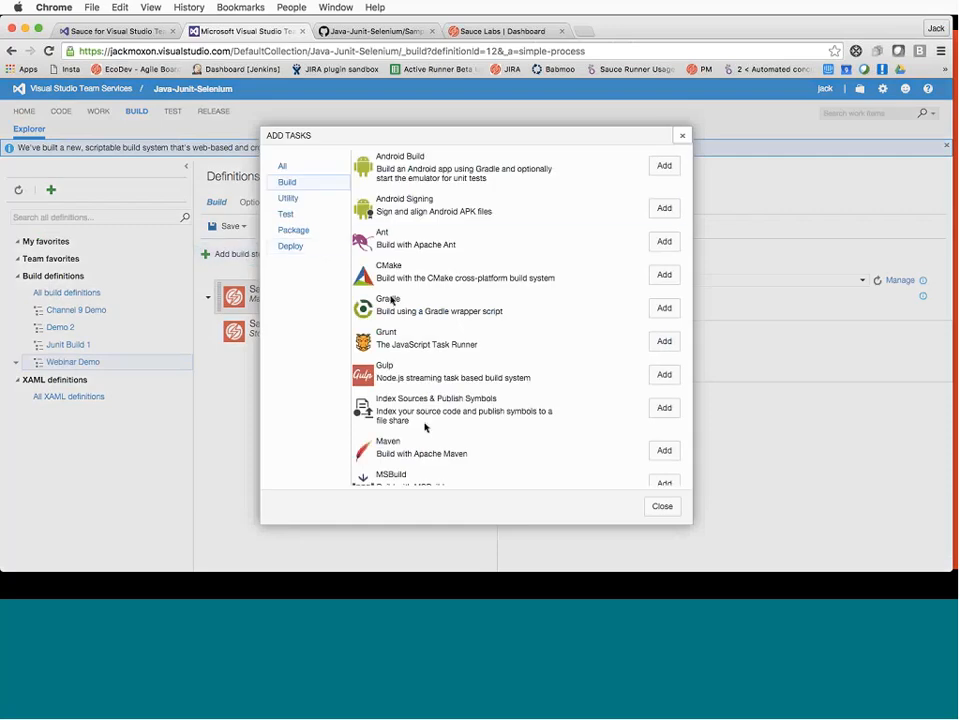
{"action": "left_click", "coordinate": [658, 451]}
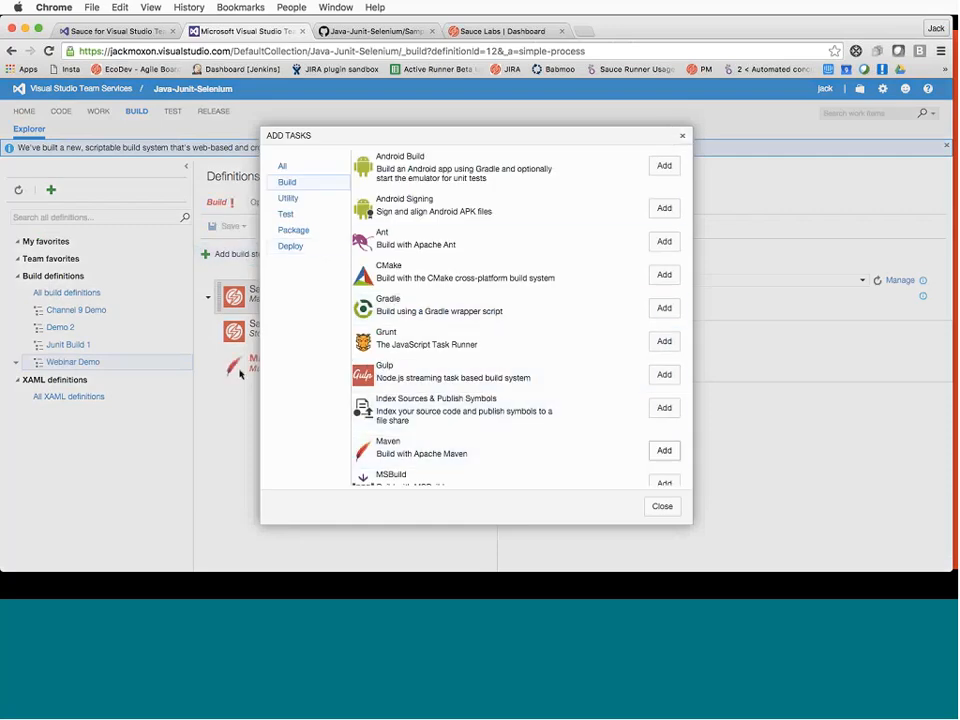
{"action": "left_click", "coordinate": [683, 136]}
{"action": "left_click_drag", "start_coordinate": [319, 355], "coordinate": [290, 330]}
Set Maven's POM file to pom.xml; give Sauce Labs Configuration account credentials, Sauce Connect and continue-on-error
{"action": "left_click", "coordinate": [671, 280]}
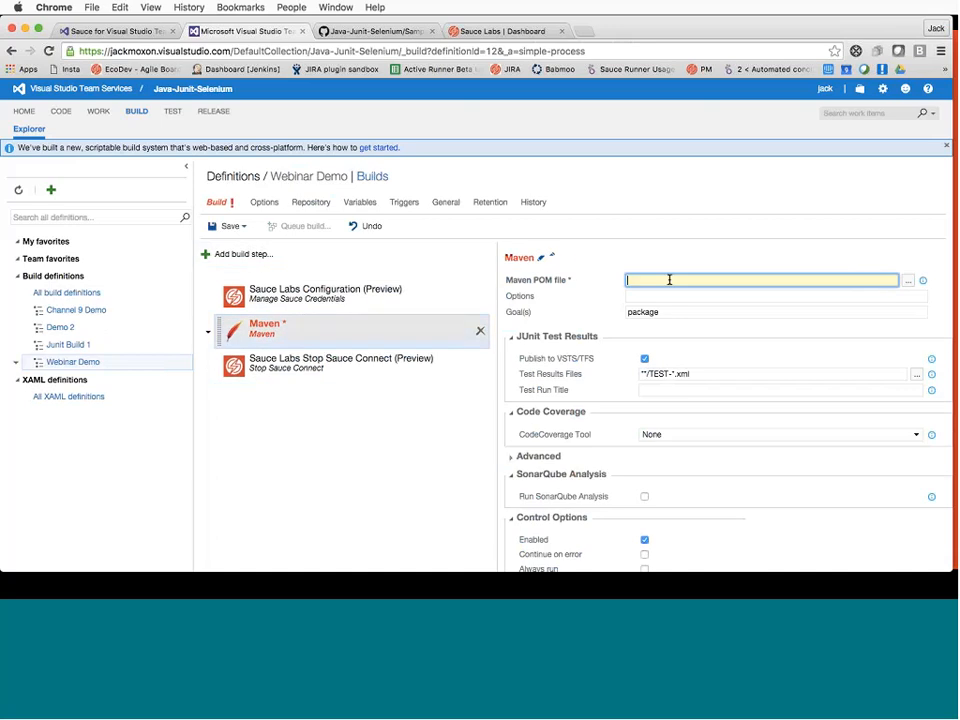
{"action": "type", "text": "pom.xml"}
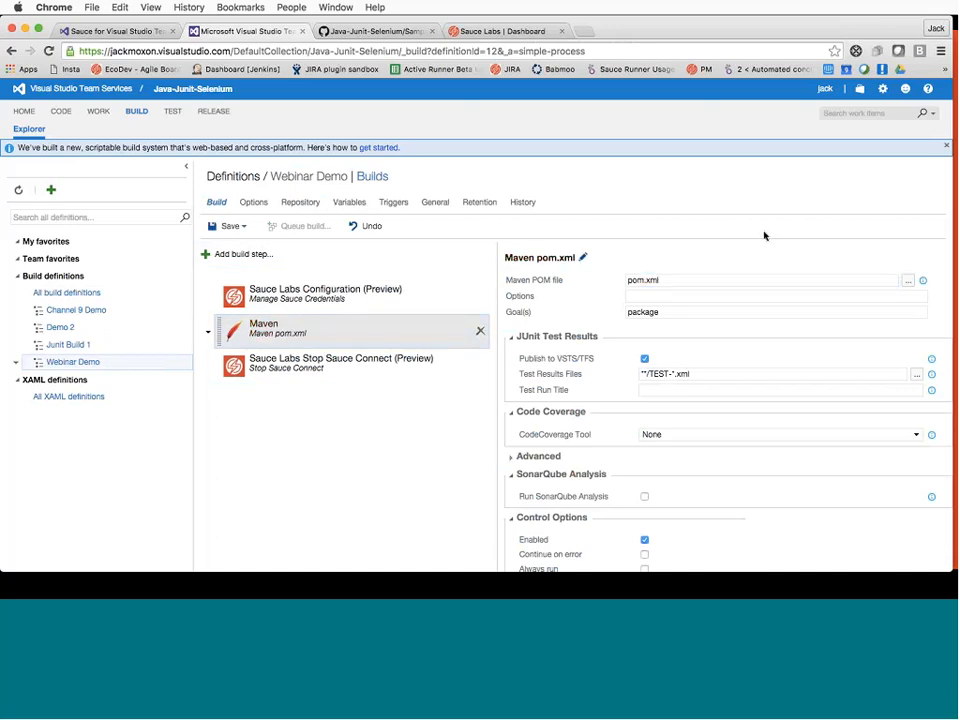
{"action": "left_click", "coordinate": [358, 298]}
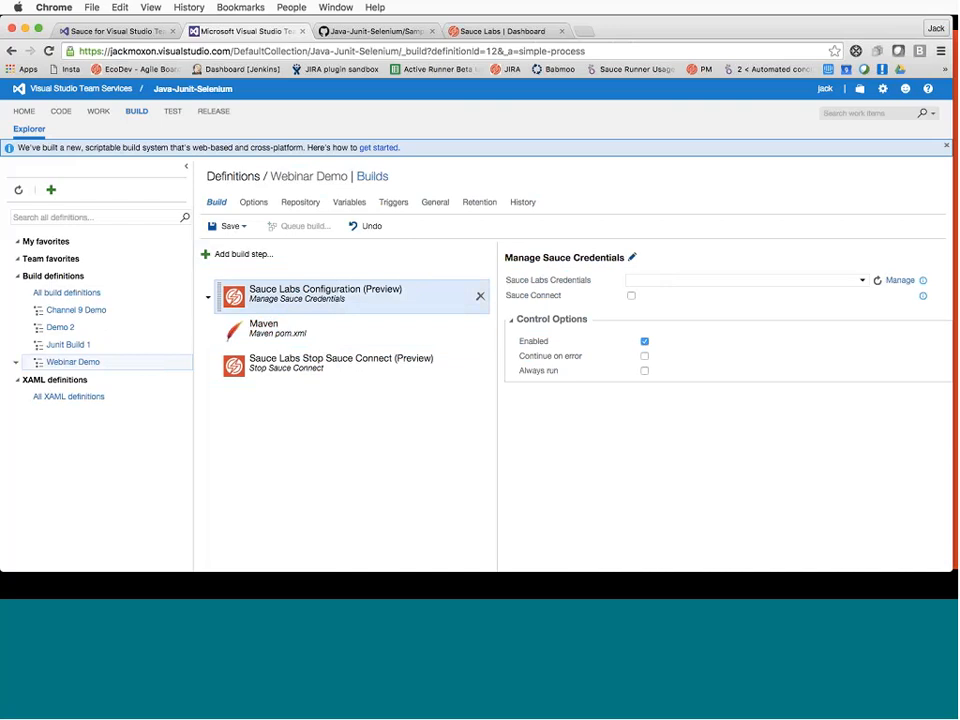
{"action": "left_click", "coordinate": [864, 281]}
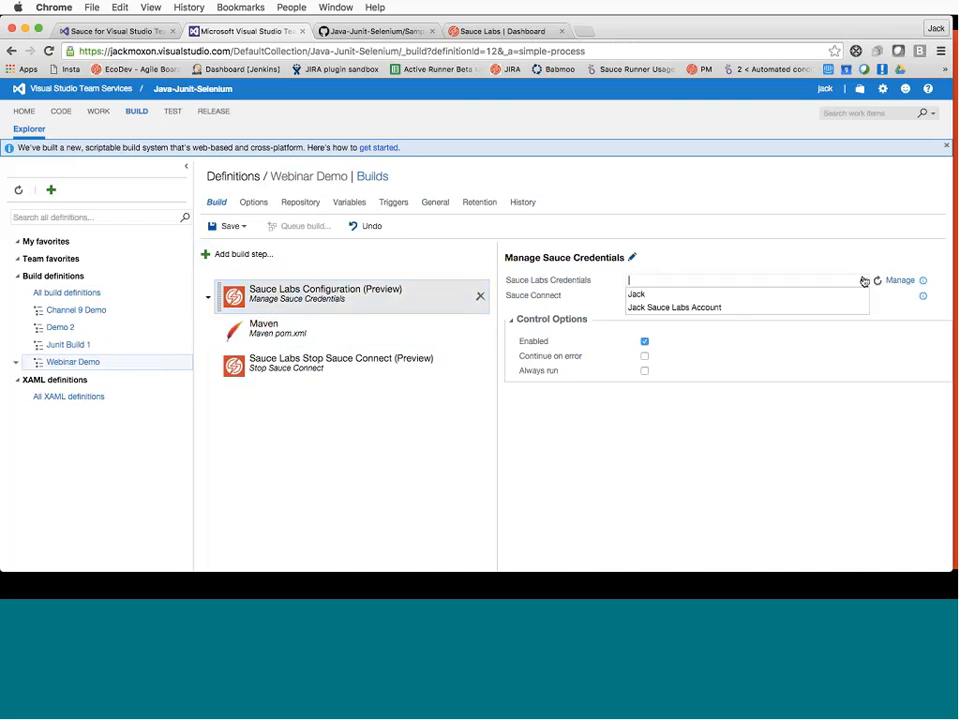
{"action": "left_click", "coordinate": [672, 308]}
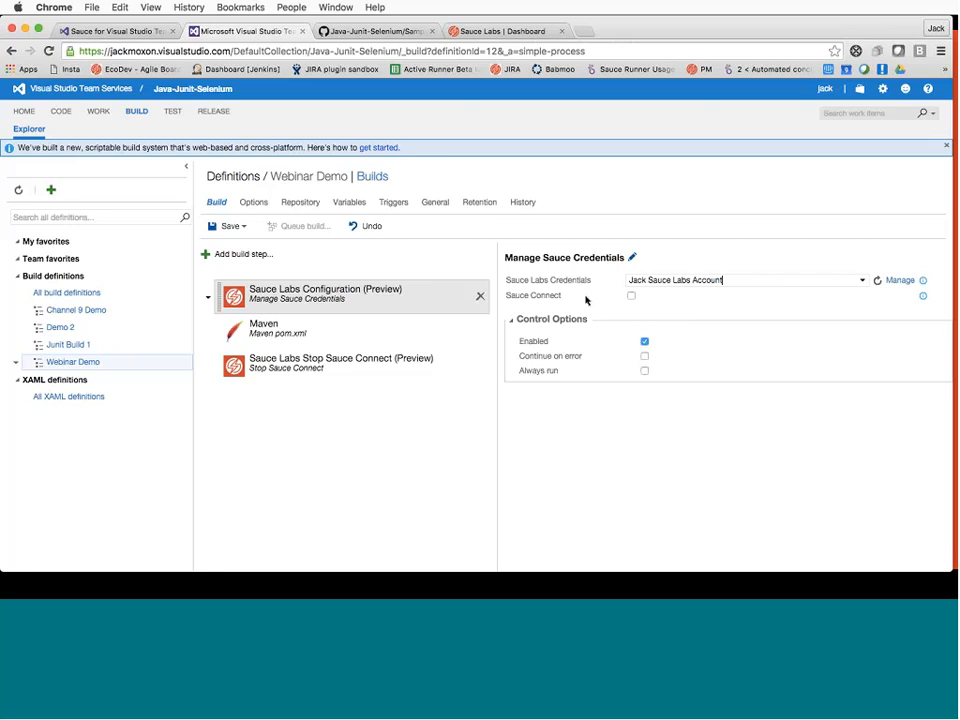
{"action": "left_click", "coordinate": [631, 296]}
{"action": "left_click", "coordinate": [645, 356]}
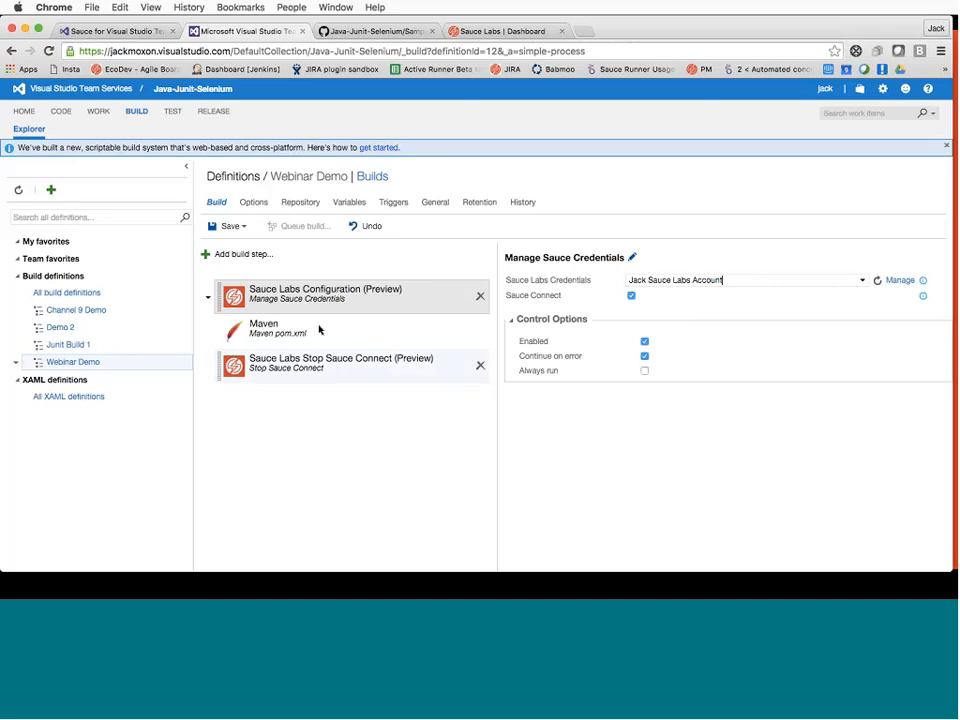
Turn on Continue on error for the Stop Sauce Connect and Maven steps
{"action": "left_click", "coordinate": [319, 330]}
{"action": "left_click", "coordinate": [349, 362]}
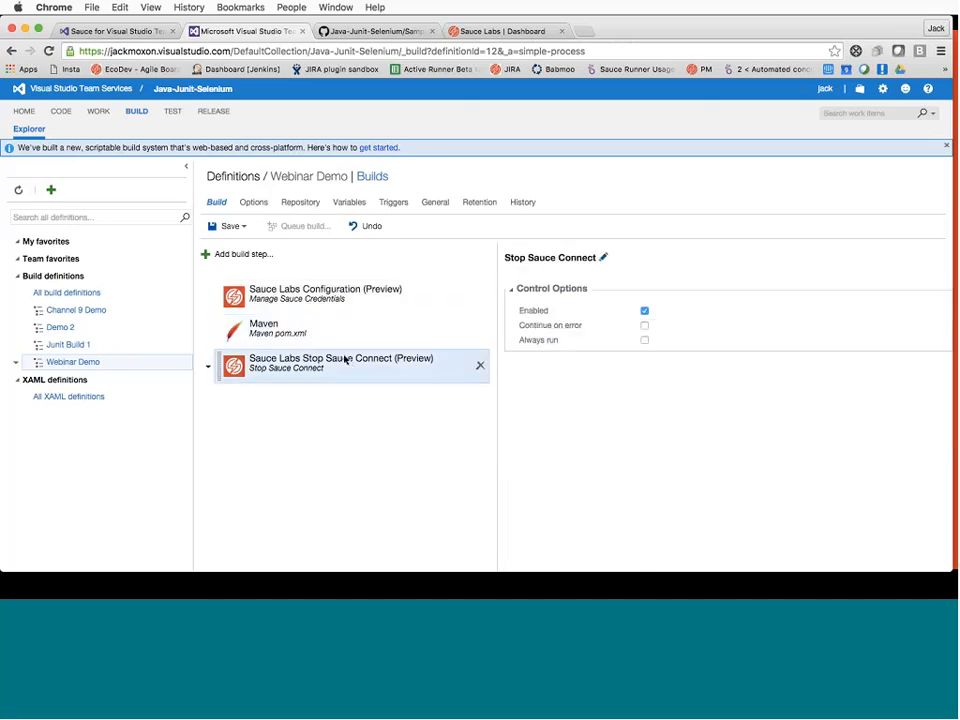
{"action": "left_click", "coordinate": [645, 326]}
{"action": "left_click", "coordinate": [370, 334]}
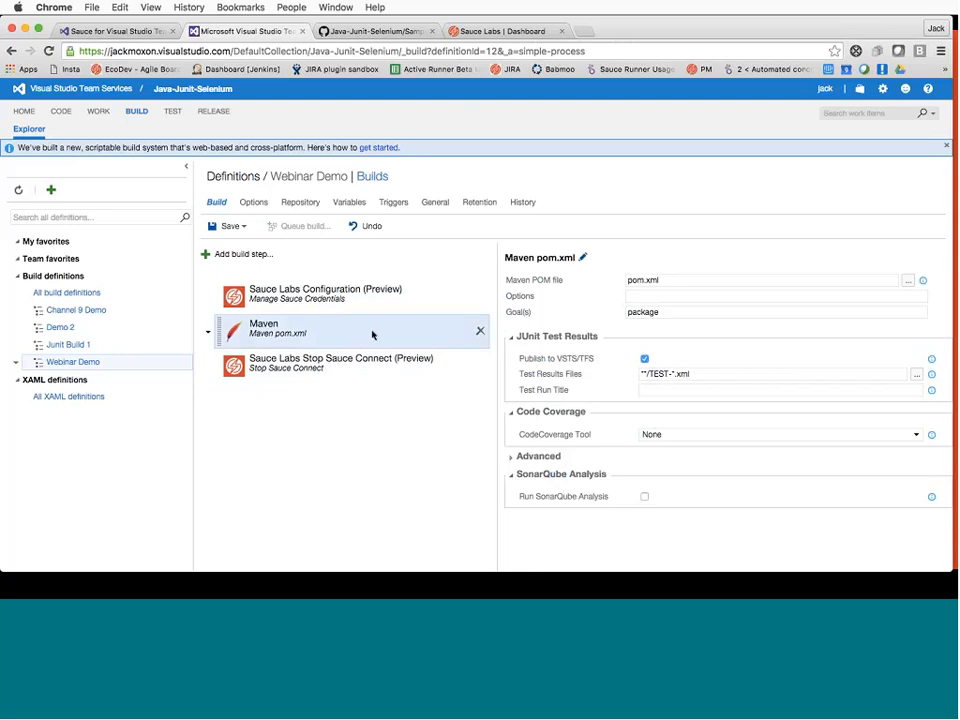
{"action": "scroll", "coordinate": [681, 326], "scroll_direction": "down", "scroll_amount": 2}
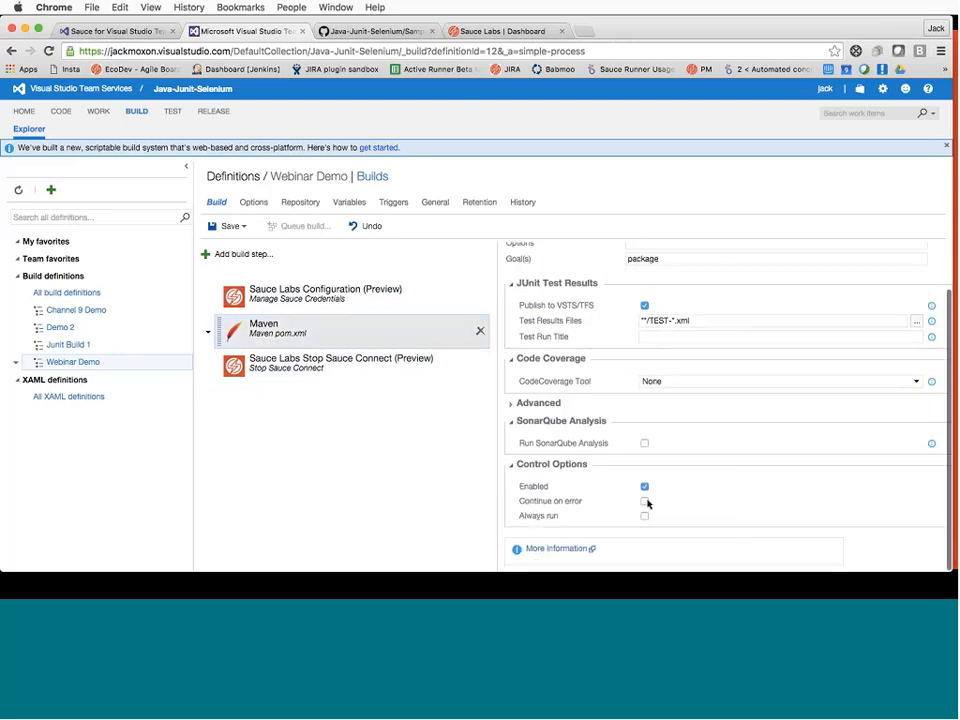
{"action": "left_click", "coordinate": [645, 502]}
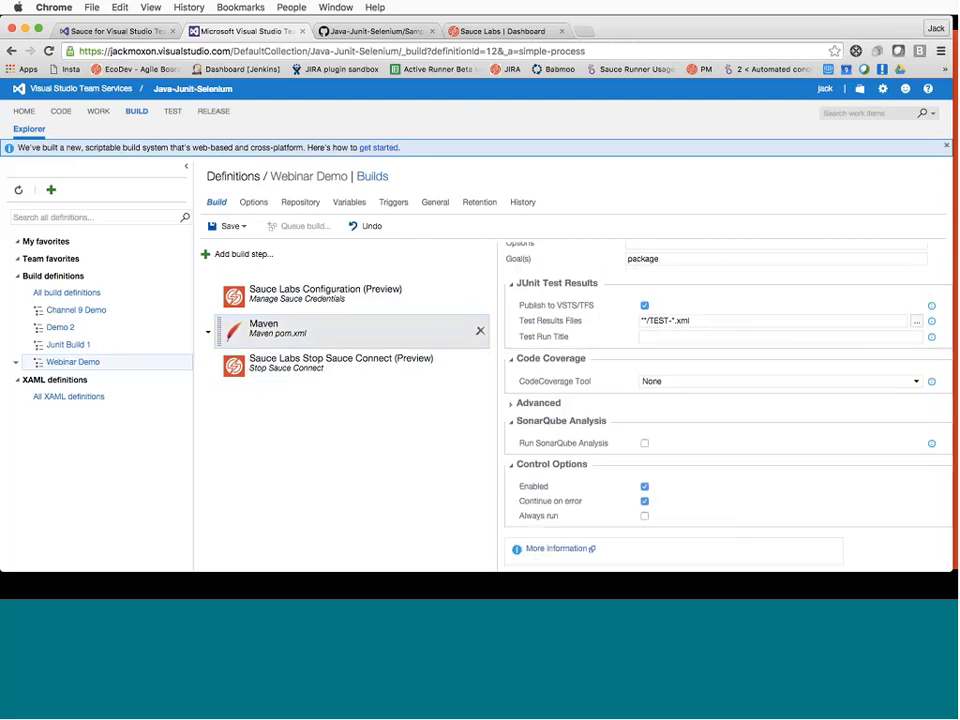
{"action": "left_click", "coordinate": [355, 314]}
Save Webinar Demo and enable the continuous integration trigger, selecting its master branch filter
{"action": "left_click", "coordinate": [228, 226]}
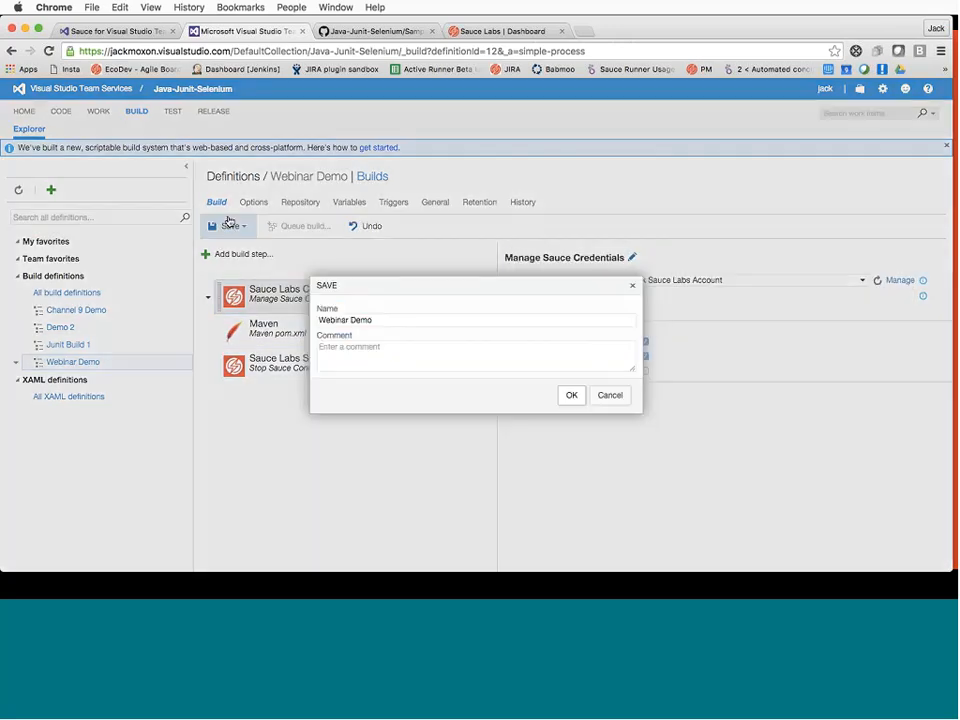
{"action": "left_click", "coordinate": [565, 396]}
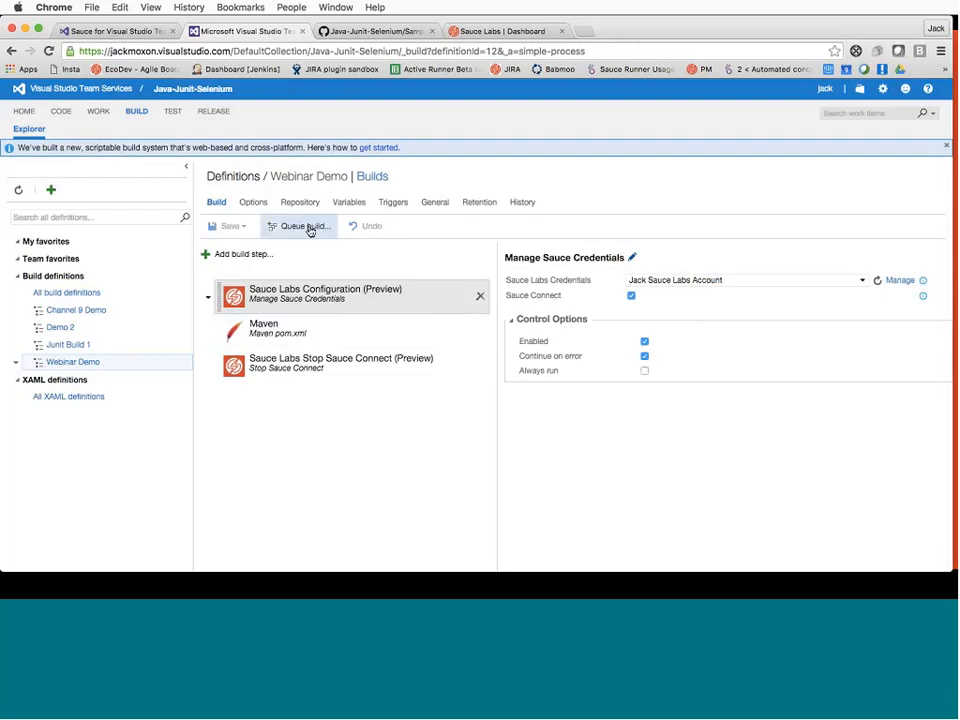
{"action": "left_click", "coordinate": [393, 204]}
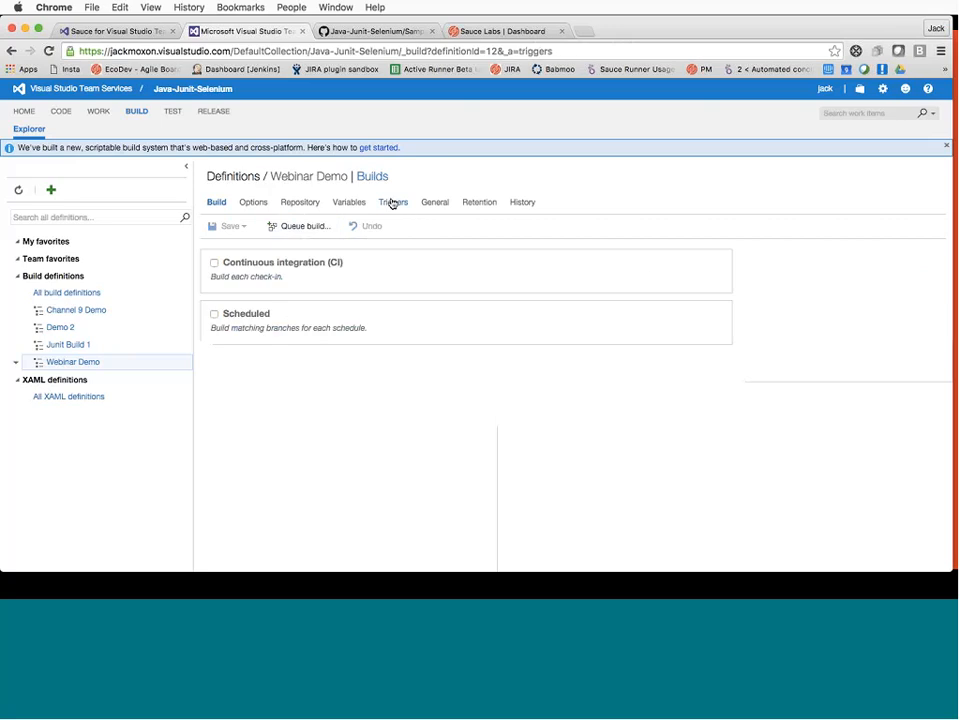
{"action": "left_click", "coordinate": [214, 262]}
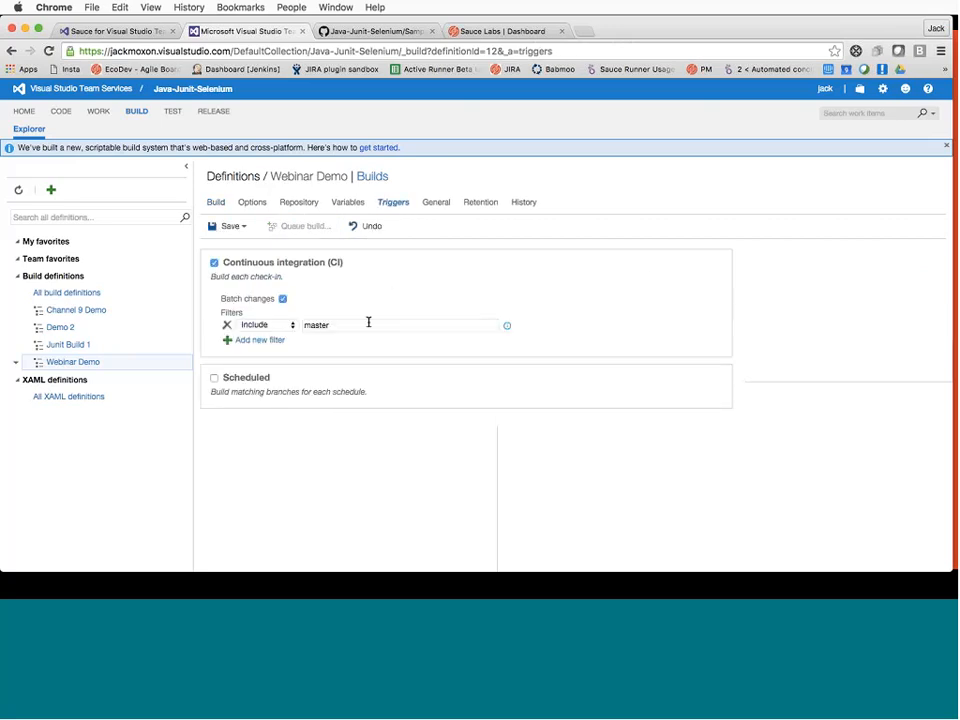
{"action": "left_click", "coordinate": [368, 324]}
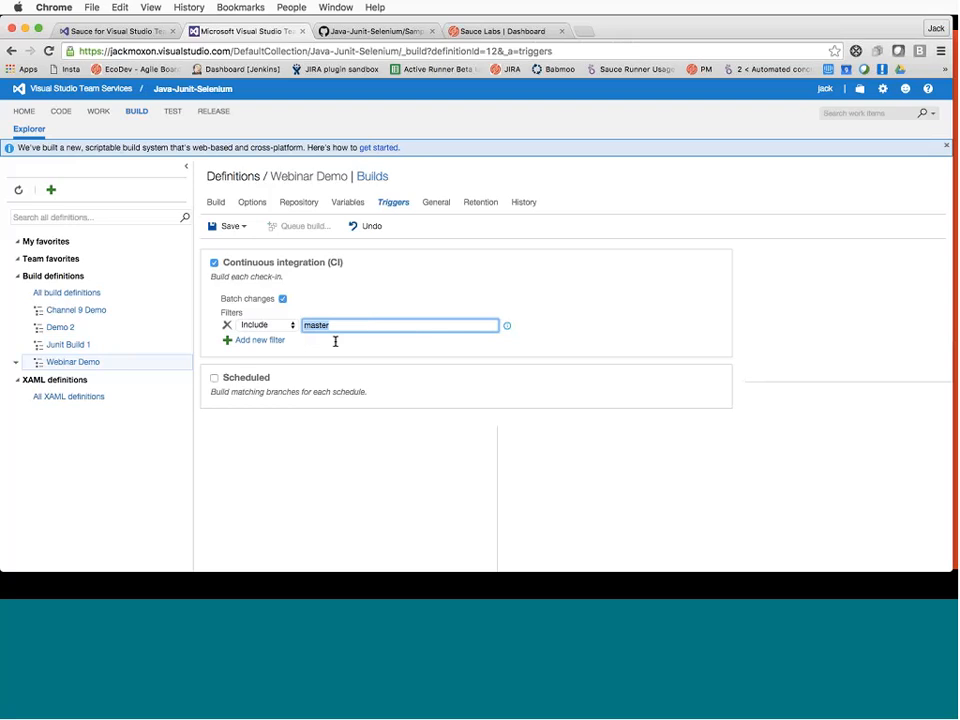
Change the CI branch filter to test-output-to-vsts, checking the branch name on GitHub, and save
{"action": "type", "text": "t"}
{"action": "key", "text": "BackSpace"}
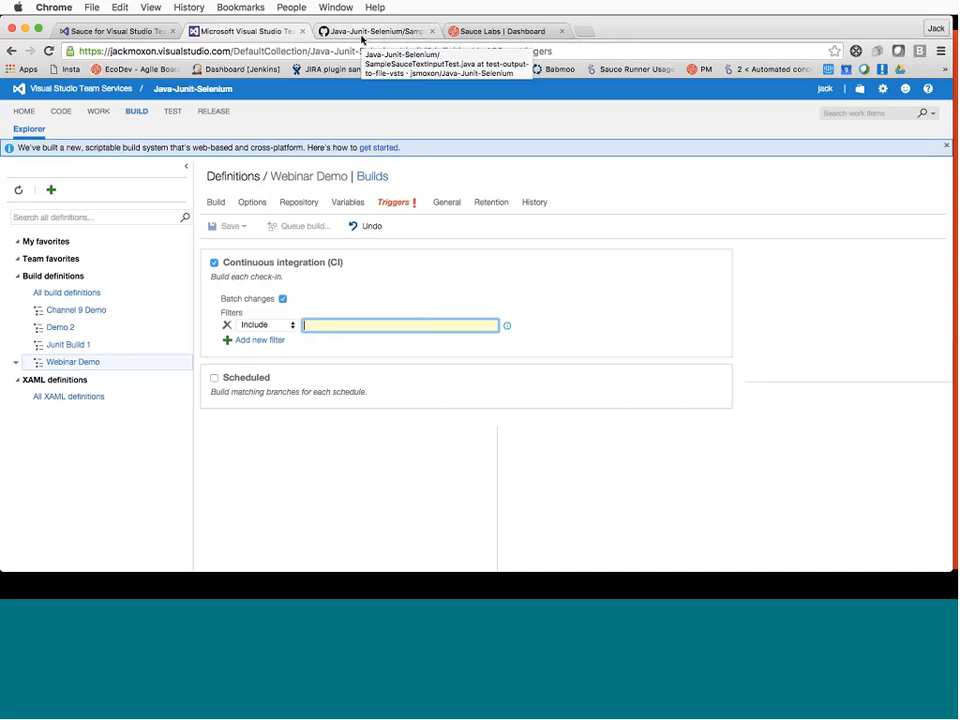
{"action": "left_click", "coordinate": [362, 32]}
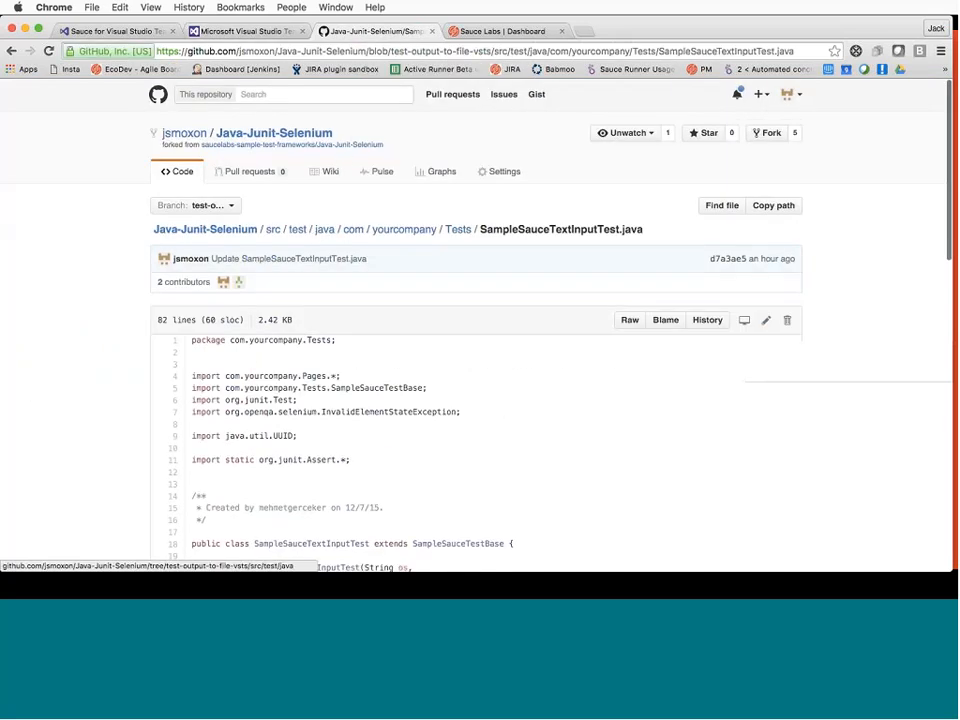
{"action": "left_click", "coordinate": [220, 207]}
{"action": "left_click", "coordinate": [245, 31]}
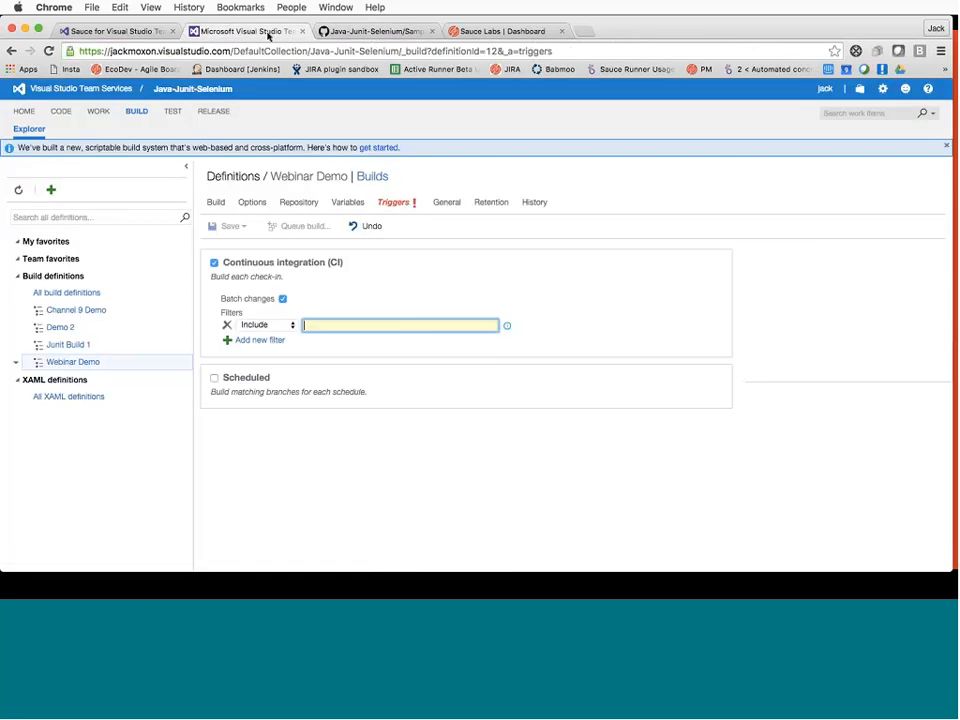
{"action": "type", "text": "test-o"}
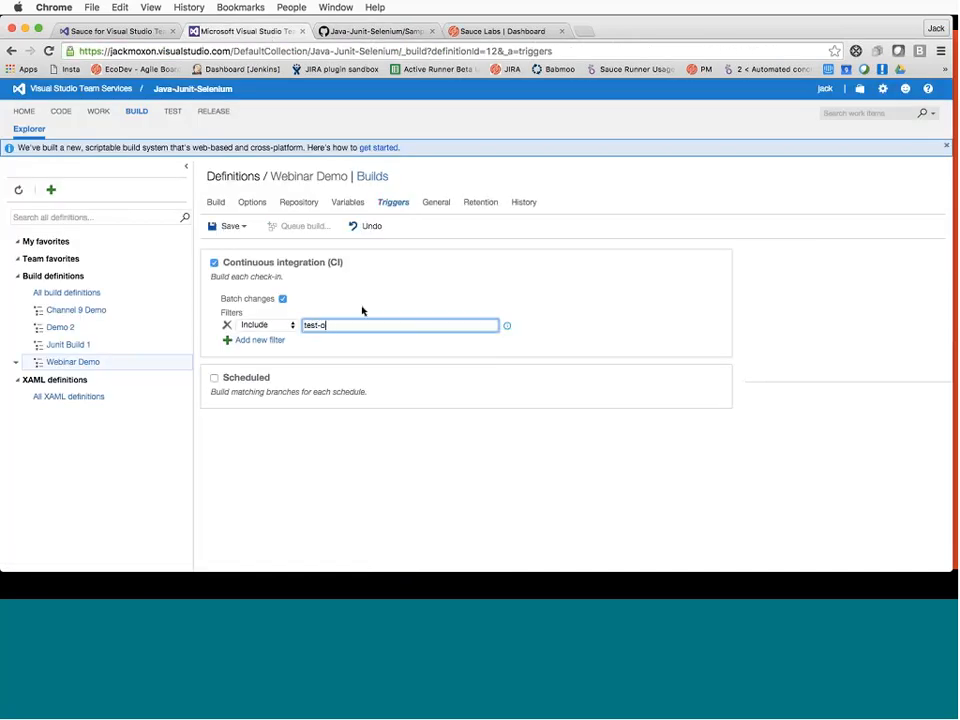
{"action": "type", "text": "utput-to-vsts"}
{"action": "left_click", "coordinate": [341, 349]}
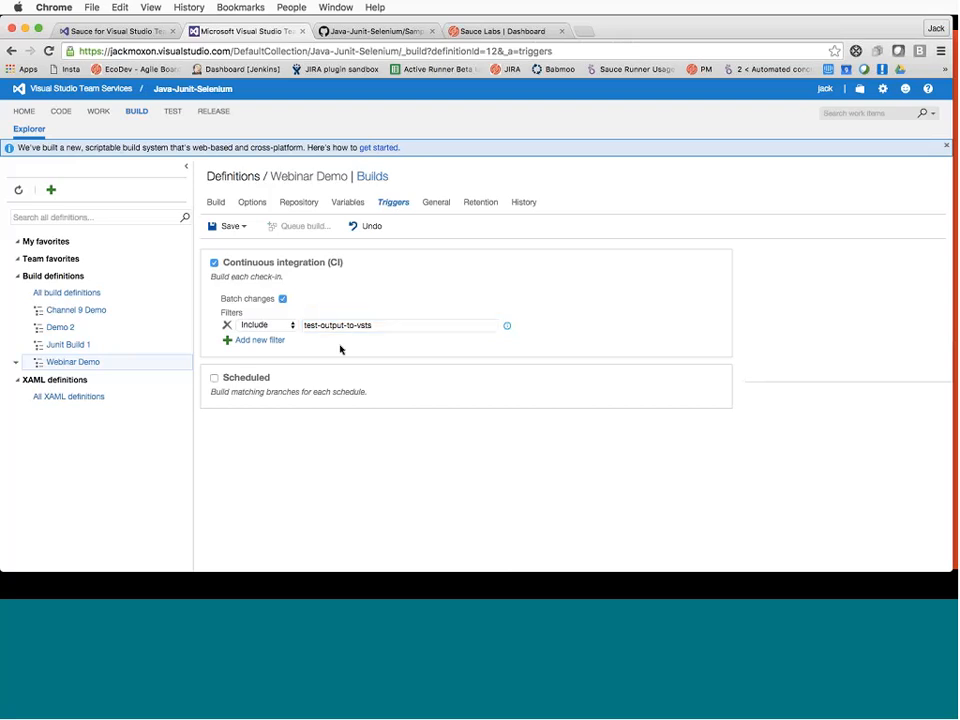
{"action": "left_click", "coordinate": [232, 227]}
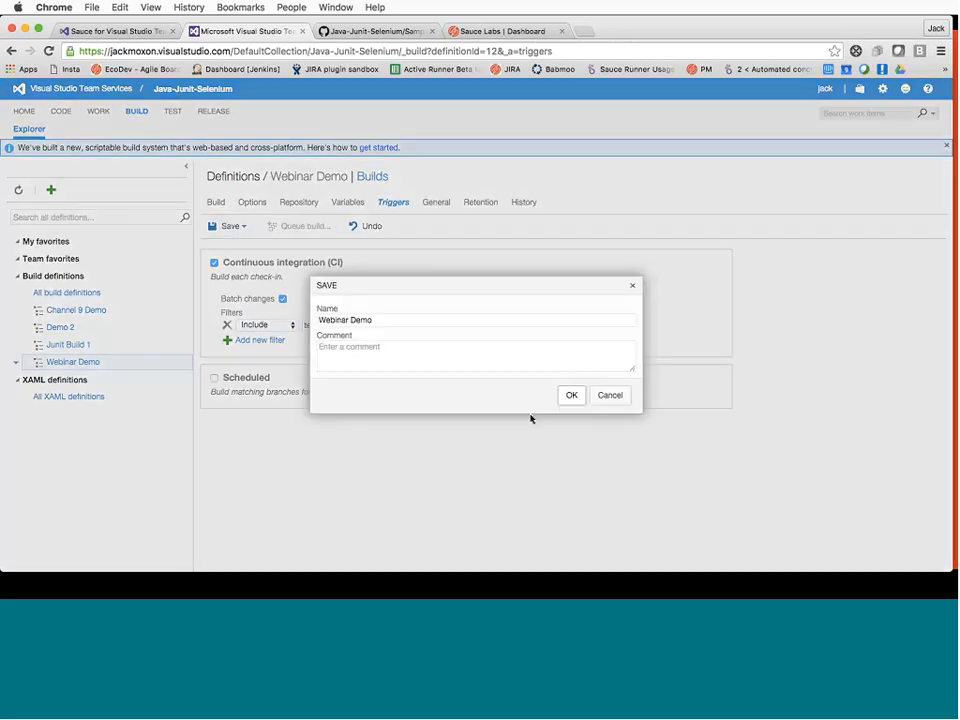
{"action": "left_click", "coordinate": [566, 396]}
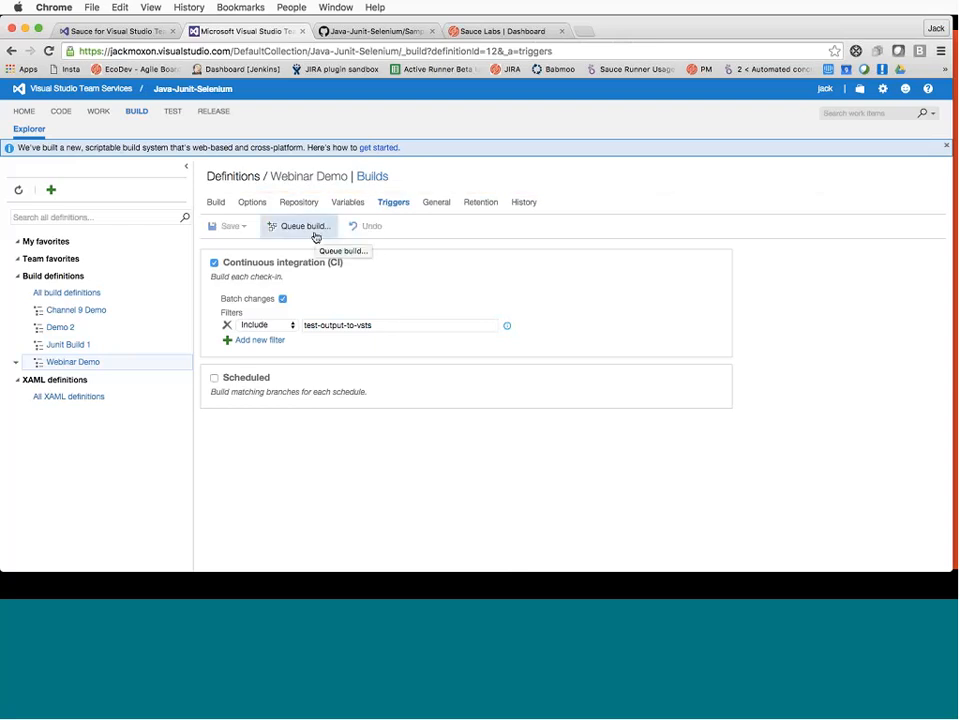
Highlight the wrongInputText line in SampleSauceTextInputTest.java on GitHub, then go back to the build definition
{"action": "key", "text": "ctrl+Tab"}
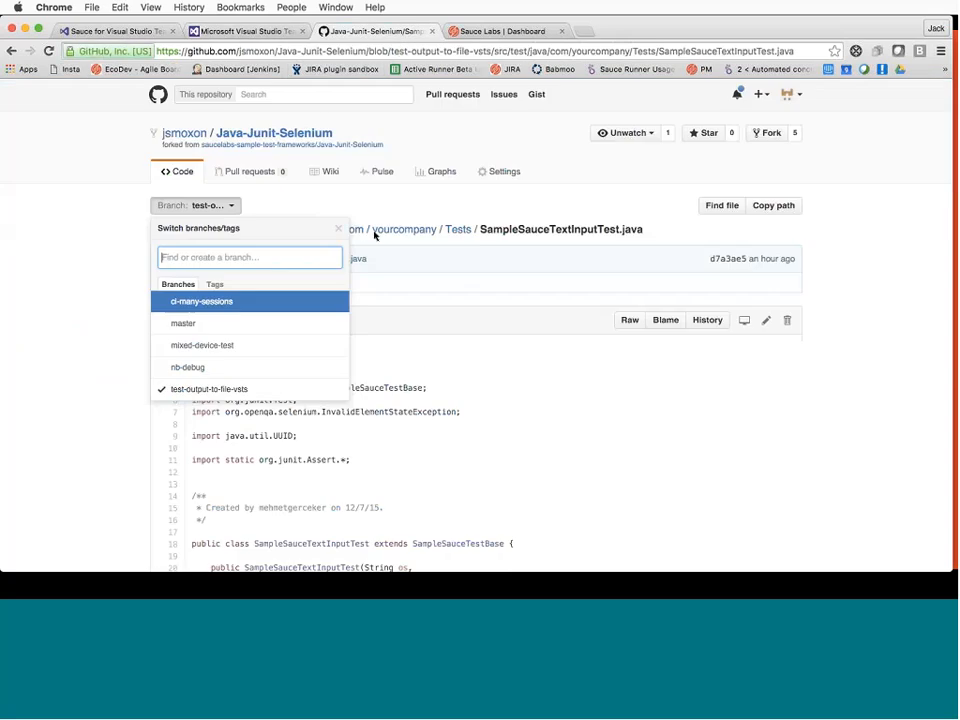
{"action": "scroll", "coordinate": [381, 377], "scroll_direction": "down", "scroll_amount": 1}
{"action": "scroll", "coordinate": [468, 479], "scroll_direction": "down", "scroll_amount": 5}
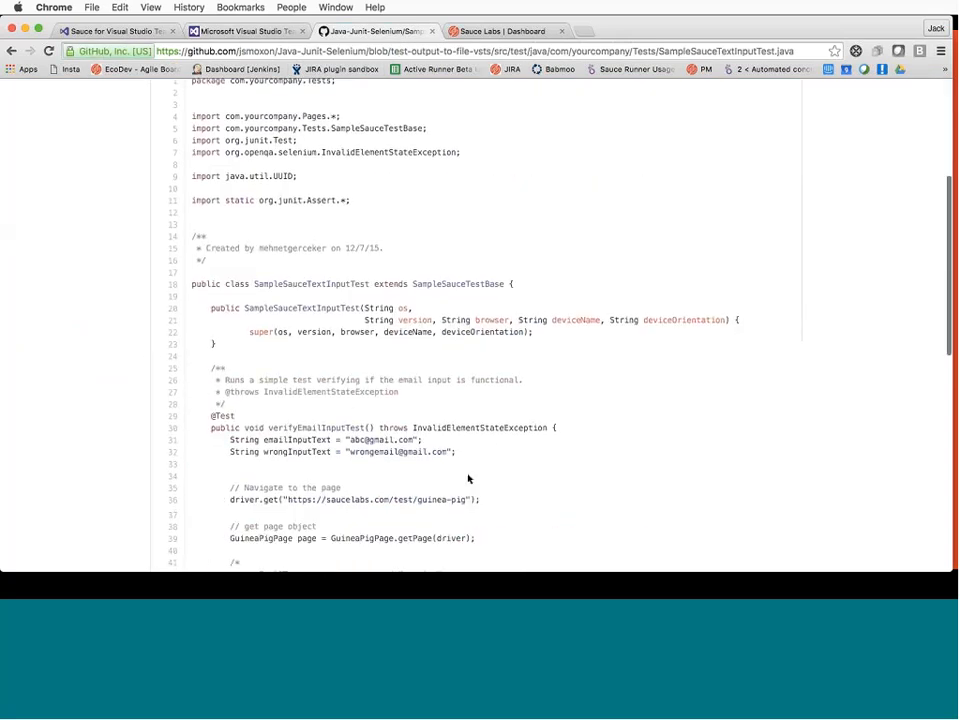
{"action": "triple_click", "coordinate": [293, 333]}
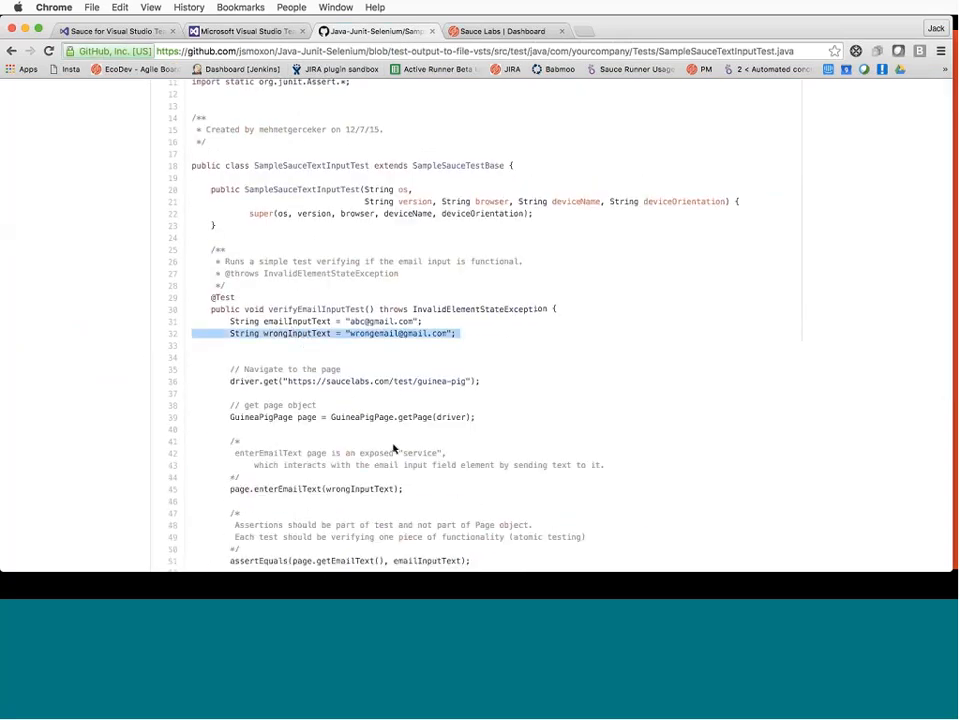
{"action": "scroll", "coordinate": [395, 450], "scroll_direction": "down", "scroll_amount": 1}
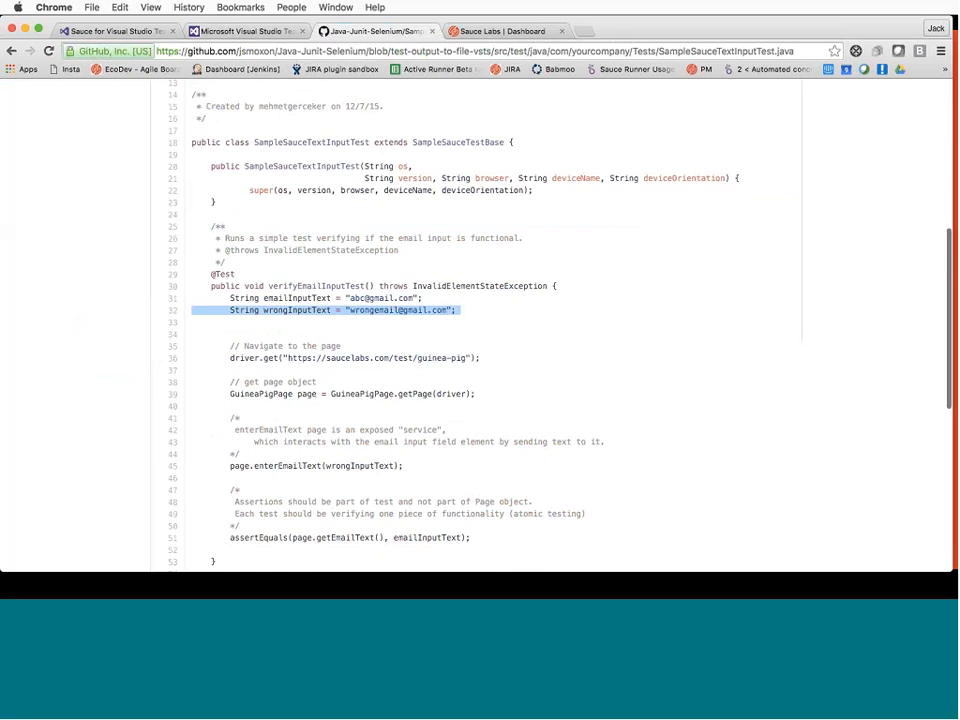
{"action": "left_click", "coordinate": [240, 31]}
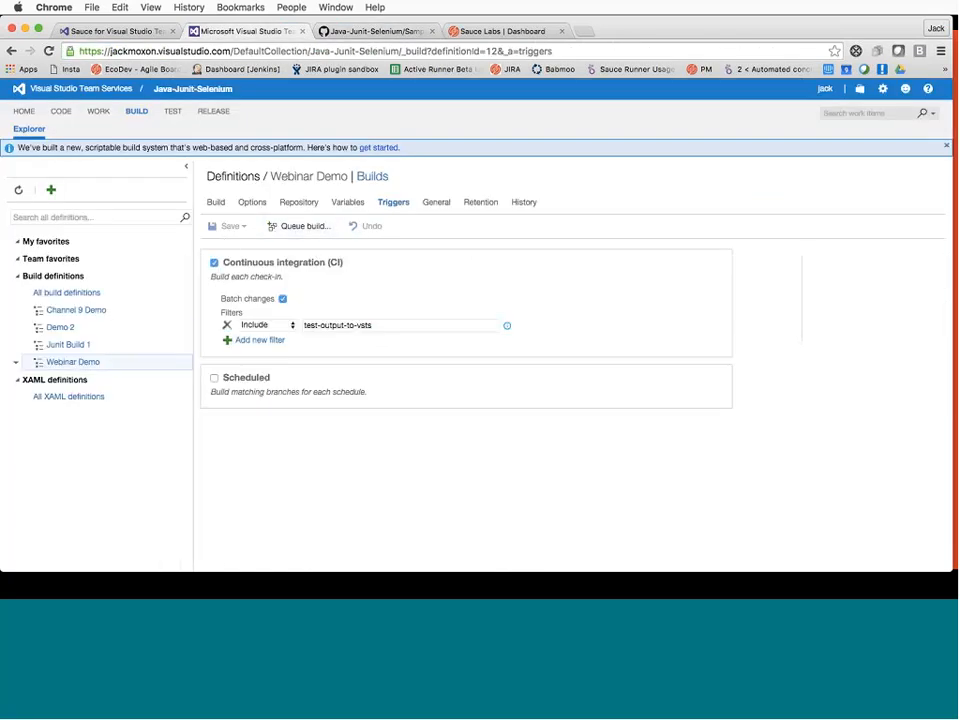
Queue a Webinar Demo build on branch test-output-to-file-vsts, confirming the branch name on GitHub
{"action": "left_click", "coordinate": [298, 226]}
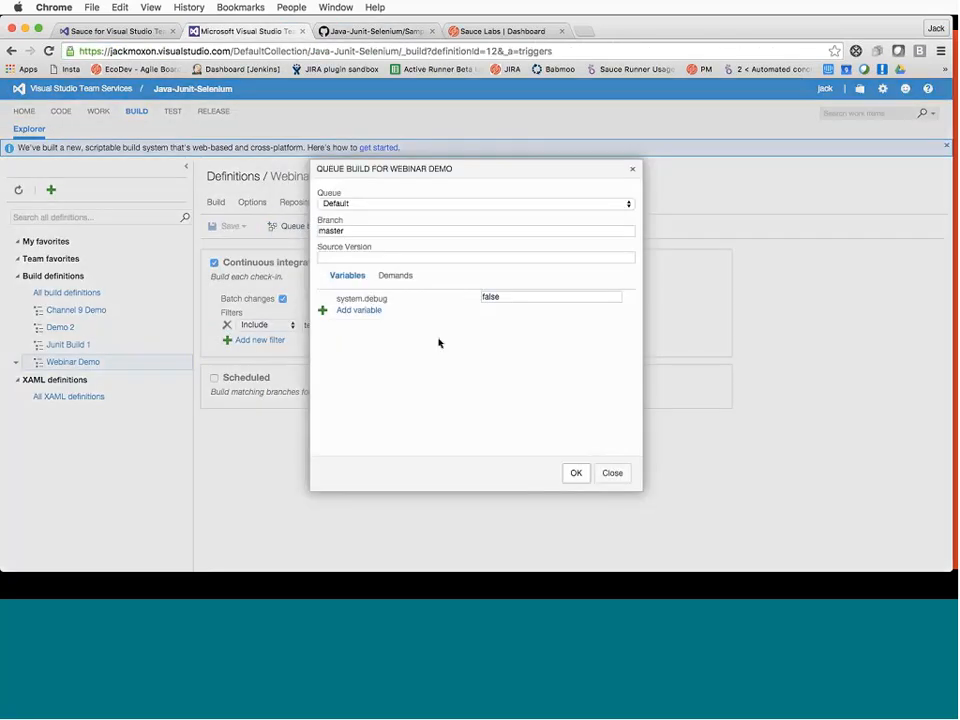
{"action": "double_click", "coordinate": [411, 230]}
{"action": "type", "text": "vs"}
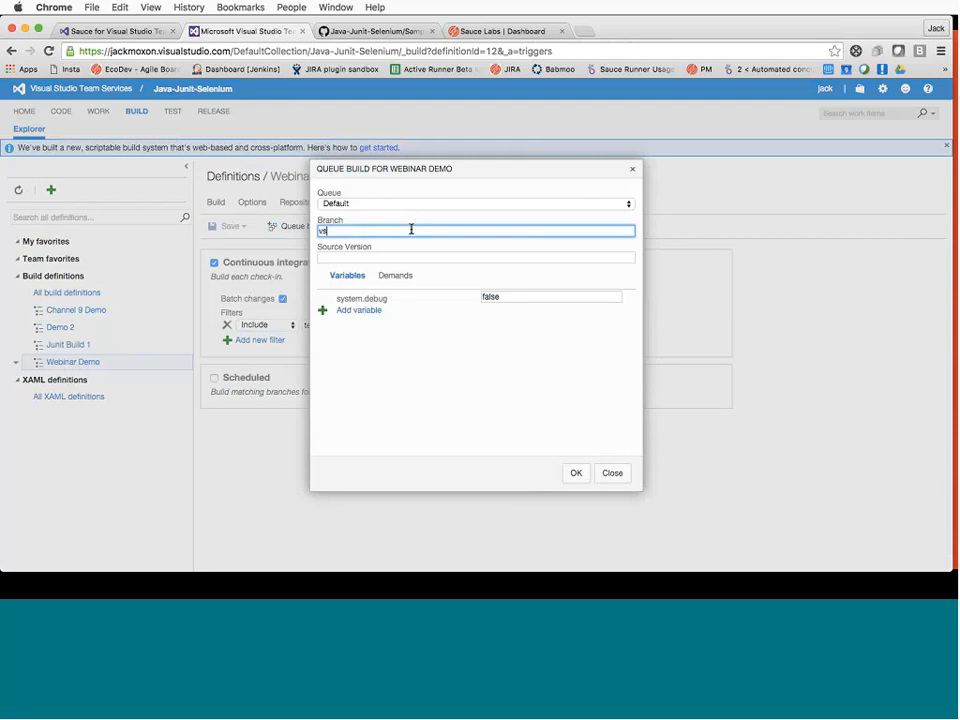
{"action": "type", "text": "ts-"}
{"action": "key", "text": "BackSpace"}
{"action": "key", "text": "BackSpace"}
{"action": "key", "text": "BackSpace"}
{"action": "key", "text": "ctrl+Tab"}
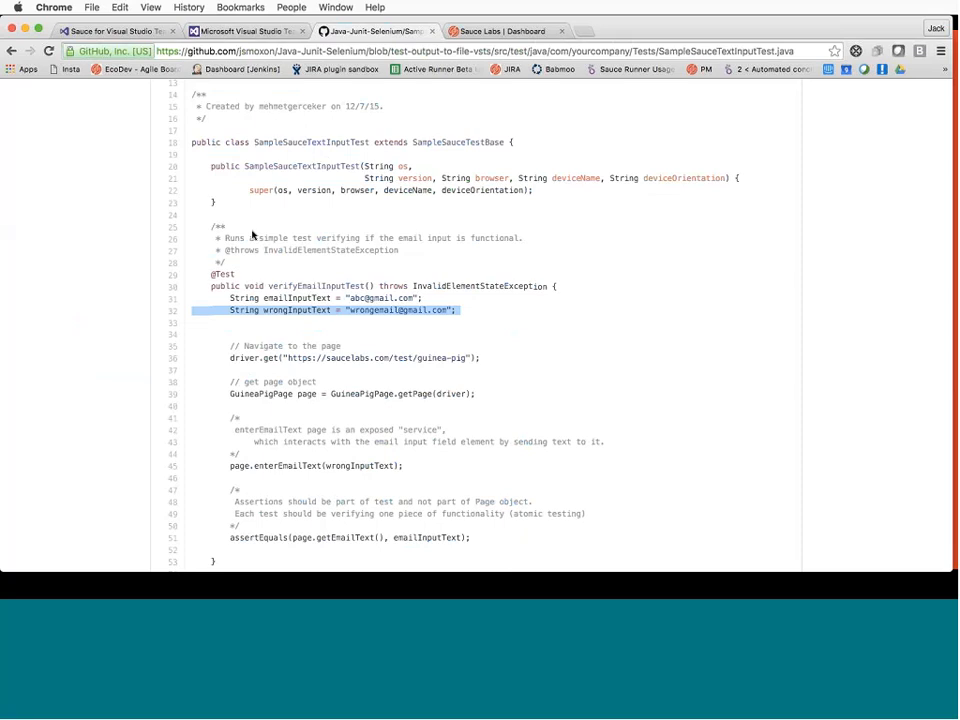
{"action": "scroll", "coordinate": [240, 205], "scroll_direction": "up", "scroll_amount": 5}
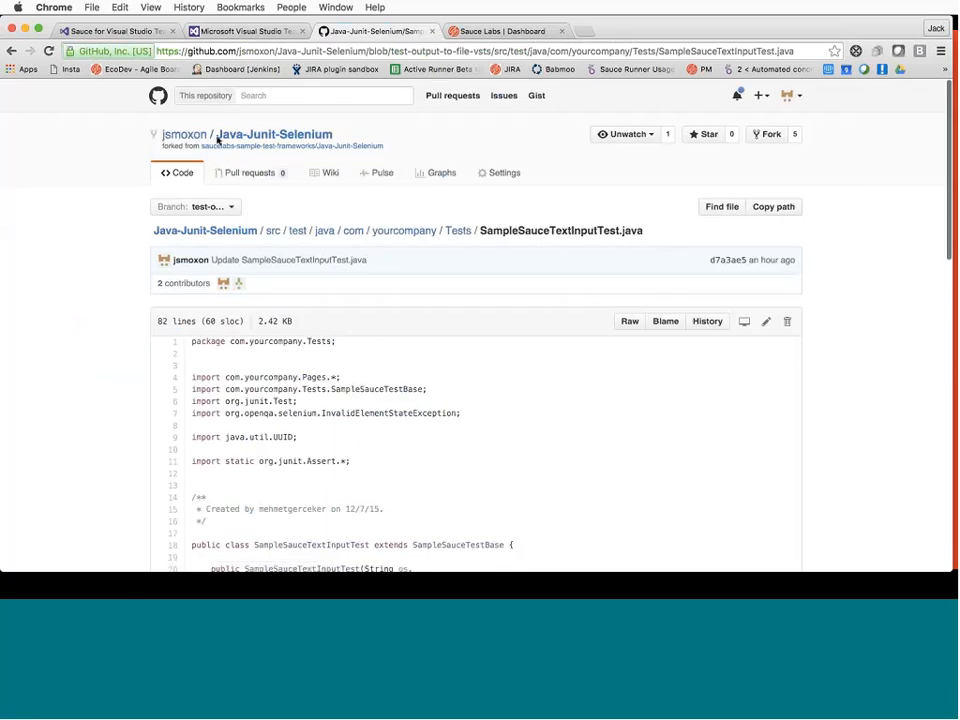
{"action": "left_click", "coordinate": [208, 206]}
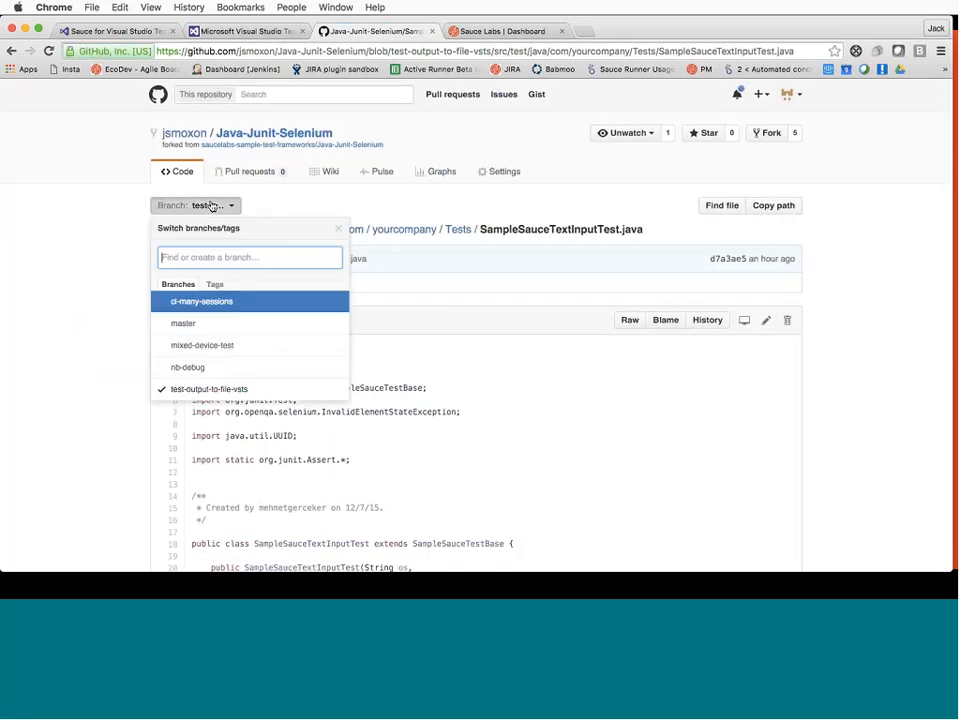
{"action": "key", "text": "ctrl+shift+Tab"}
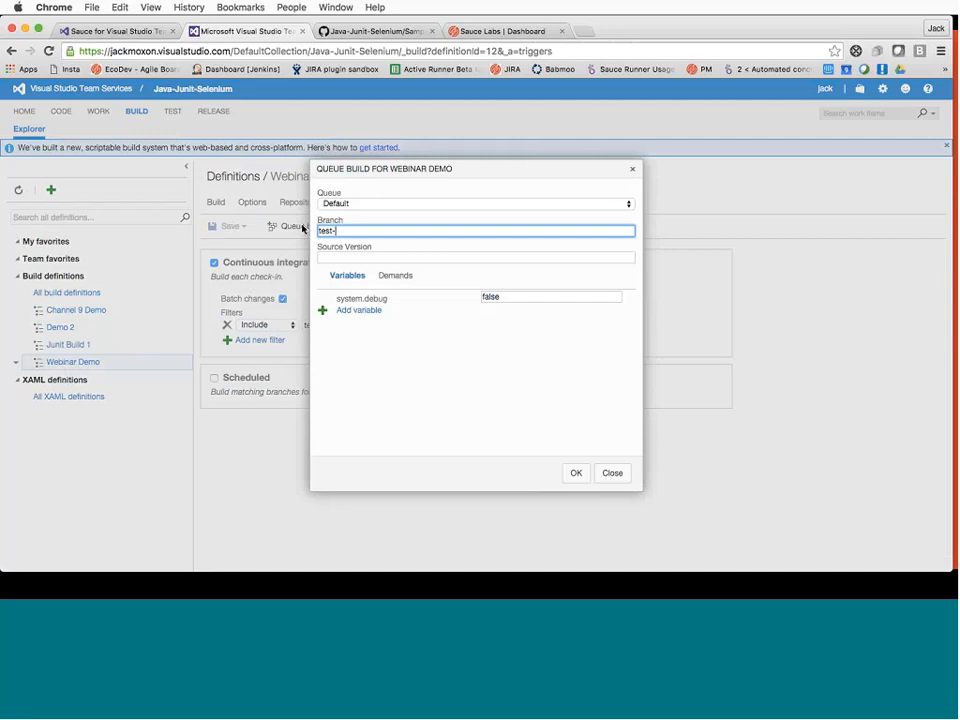
{"action": "type", "text": "test-output-to-file-vsts"}
{"action": "left_click", "coordinate": [575, 473]}
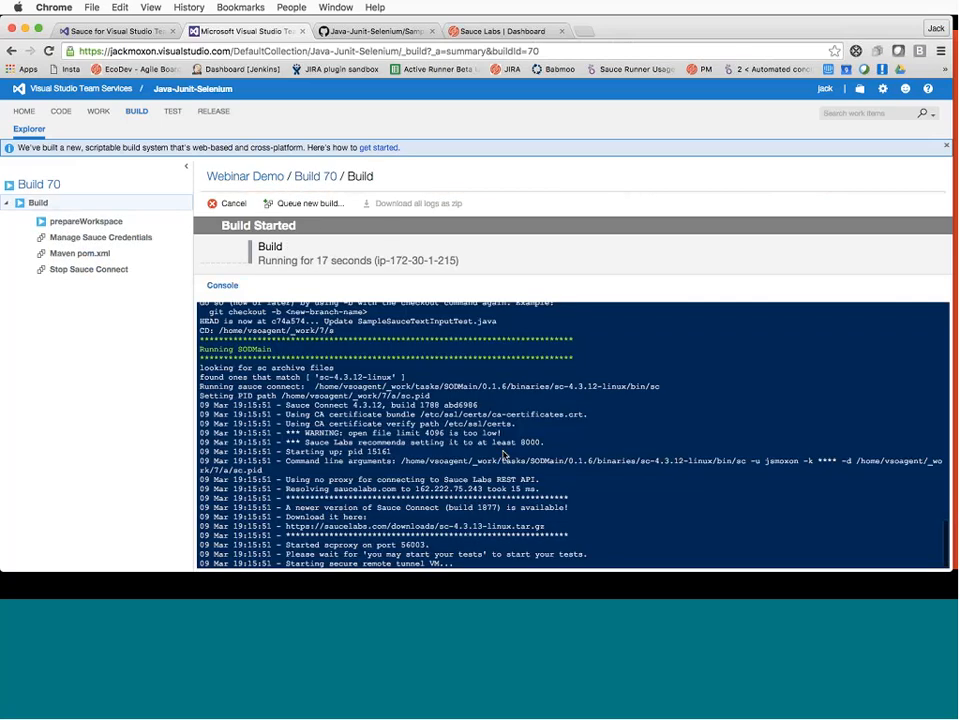
Review Build 70's console log, then check the Sauce Labs Automated Tests dashboard
{"action": "scroll", "coordinate": [403, 456], "scroll_direction": "up", "scroll_amount": 10}
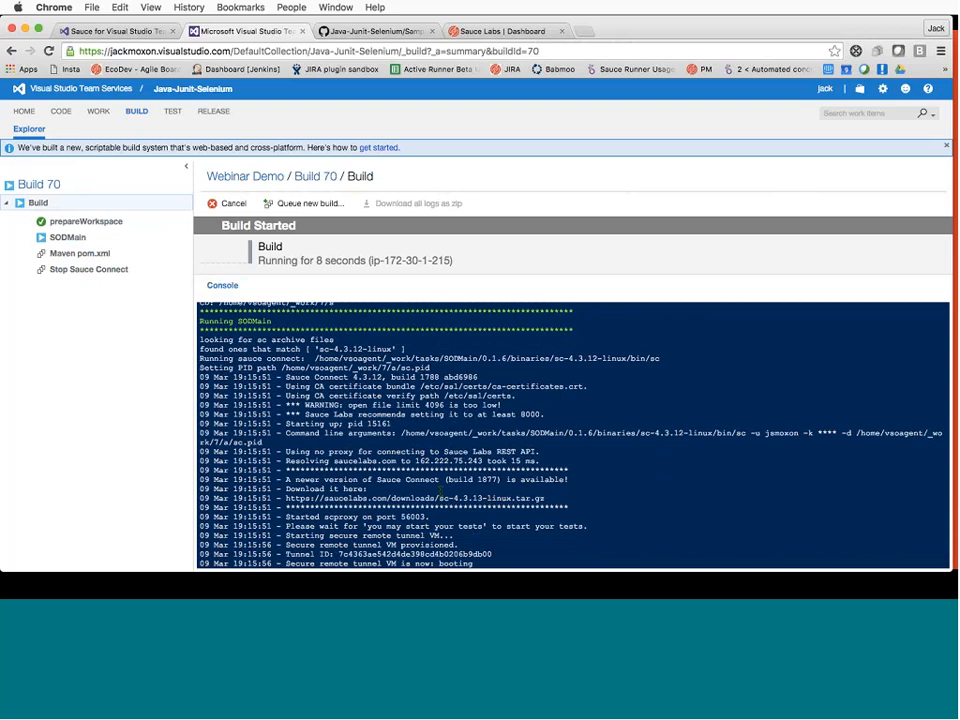
{"action": "left_click", "coordinate": [467, 33]}
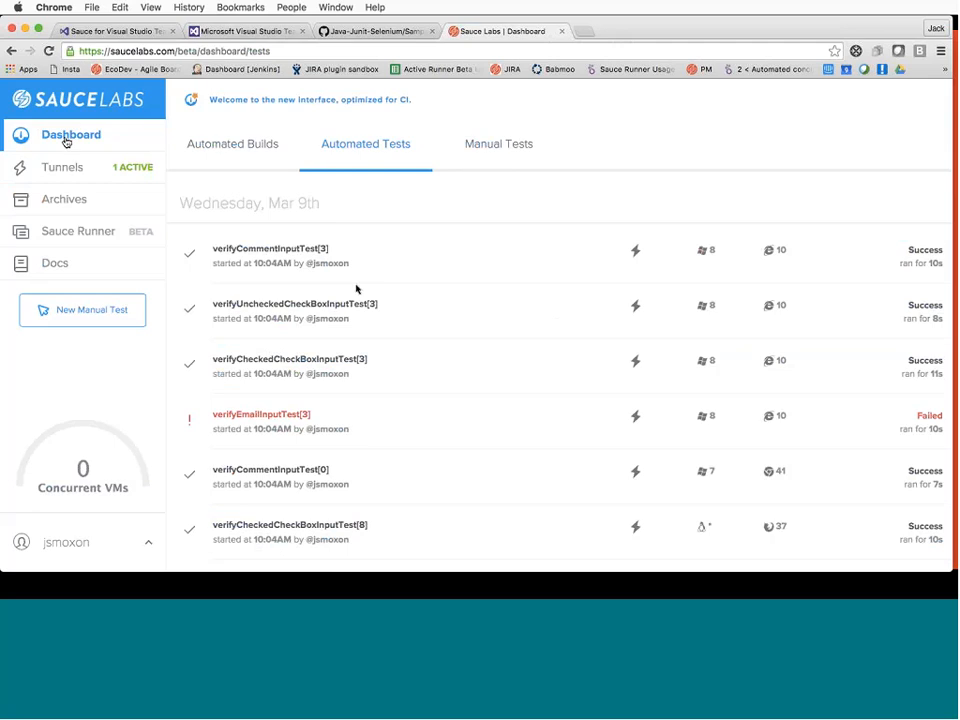
Check the active Sauce Connect tunnel, then follow the Automated Tests list as the runs finish
{"action": "left_click", "coordinate": [72, 167]}
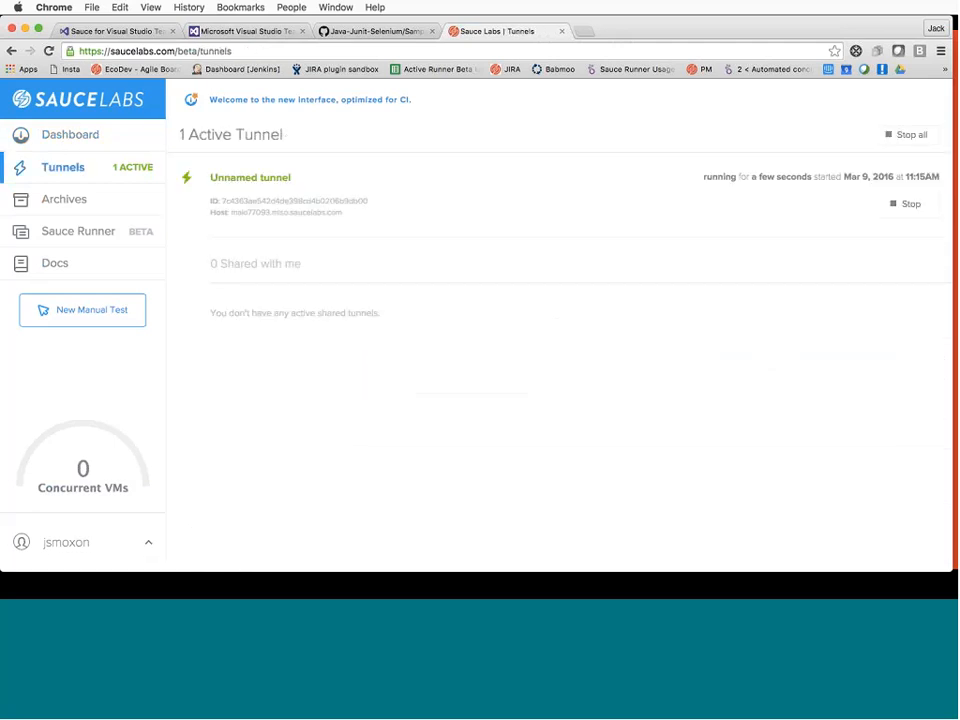
{"action": "left_click", "coordinate": [11, 50]}
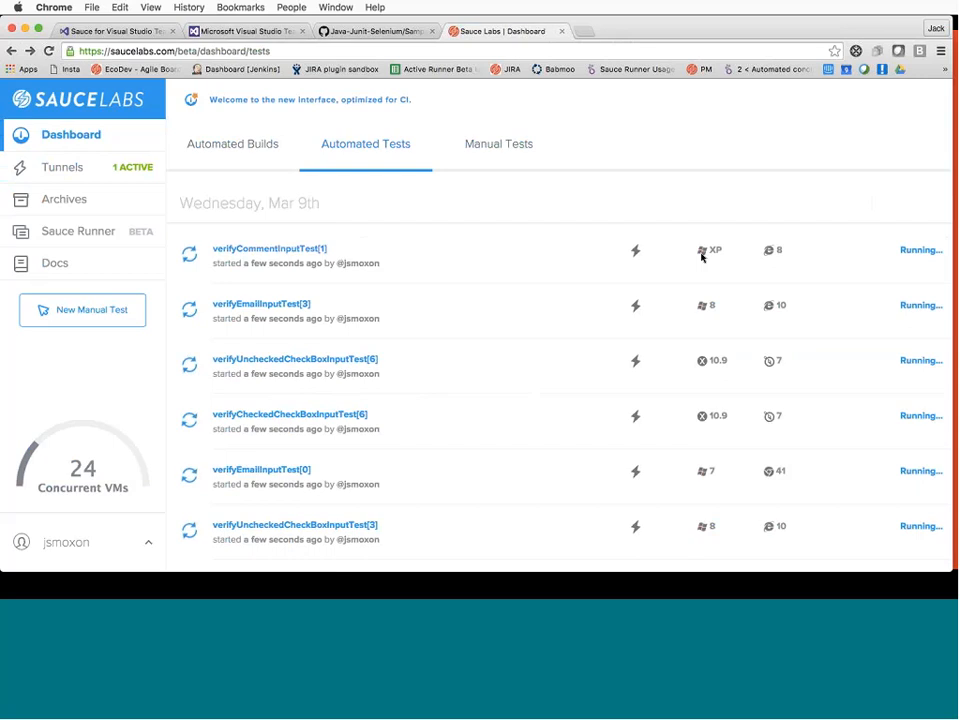
{"action": "scroll", "coordinate": [764, 238], "scroll_direction": "down", "scroll_amount": 1}
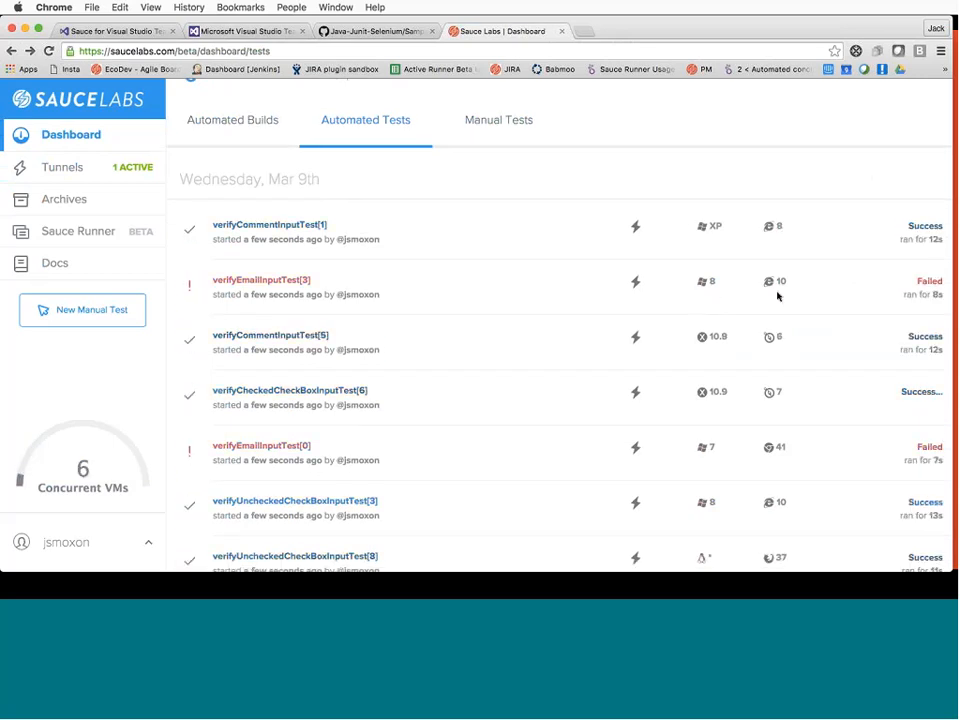
{"action": "scroll", "coordinate": [720, 300], "scroll_direction": "down", "scroll_amount": 2}
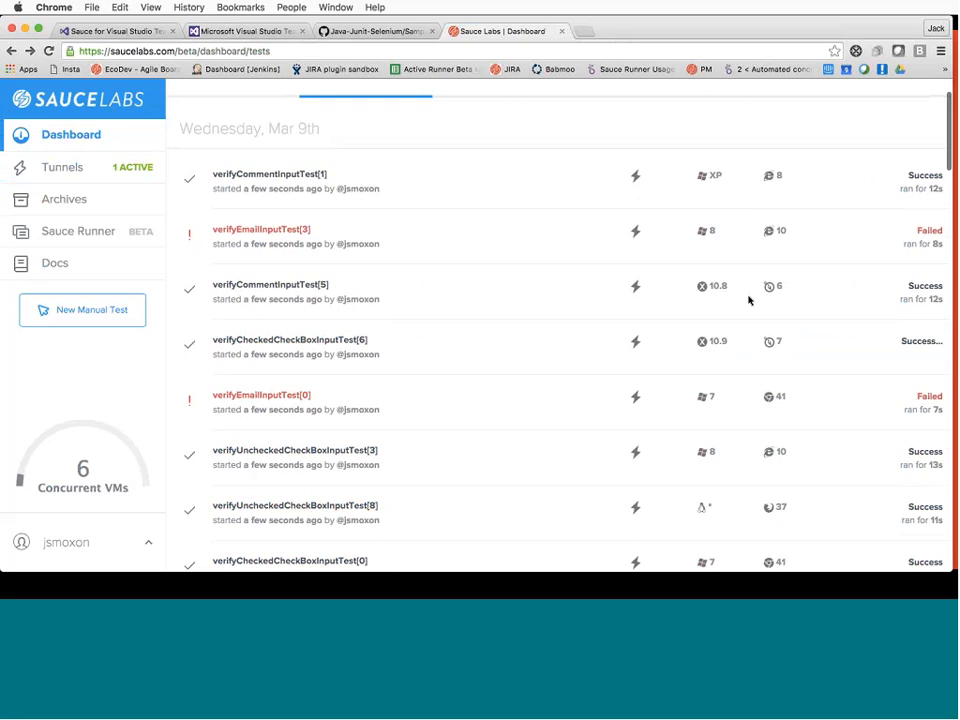
{"action": "scroll", "coordinate": [776, 357], "scroll_direction": "down", "scroll_amount": 3}
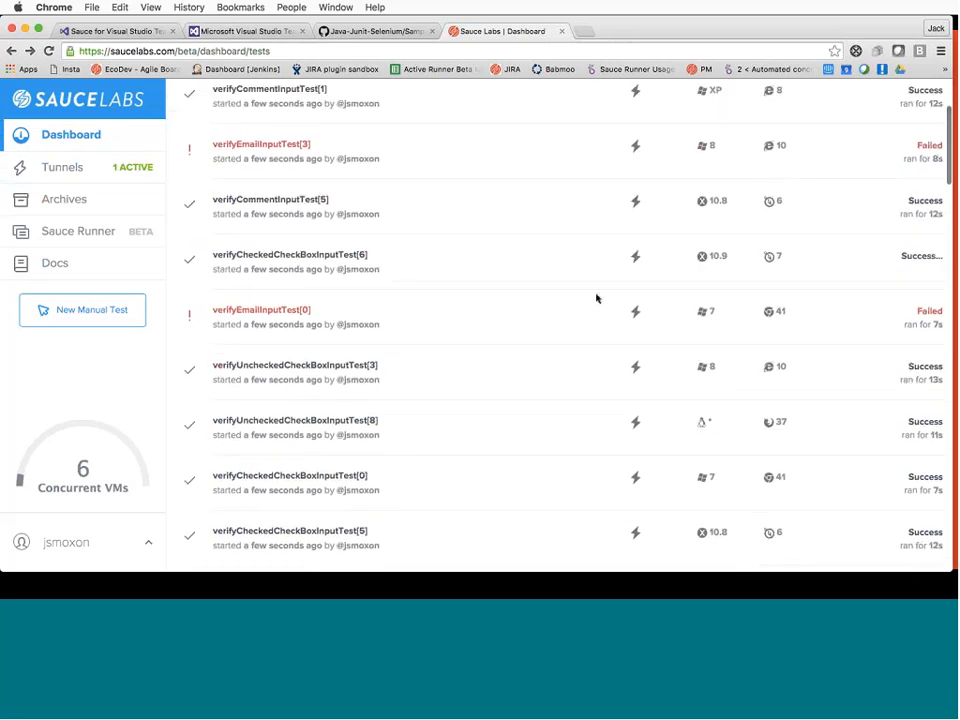
{"action": "scroll", "coordinate": [596, 298], "scroll_direction": "down", "scroll_amount": 1}
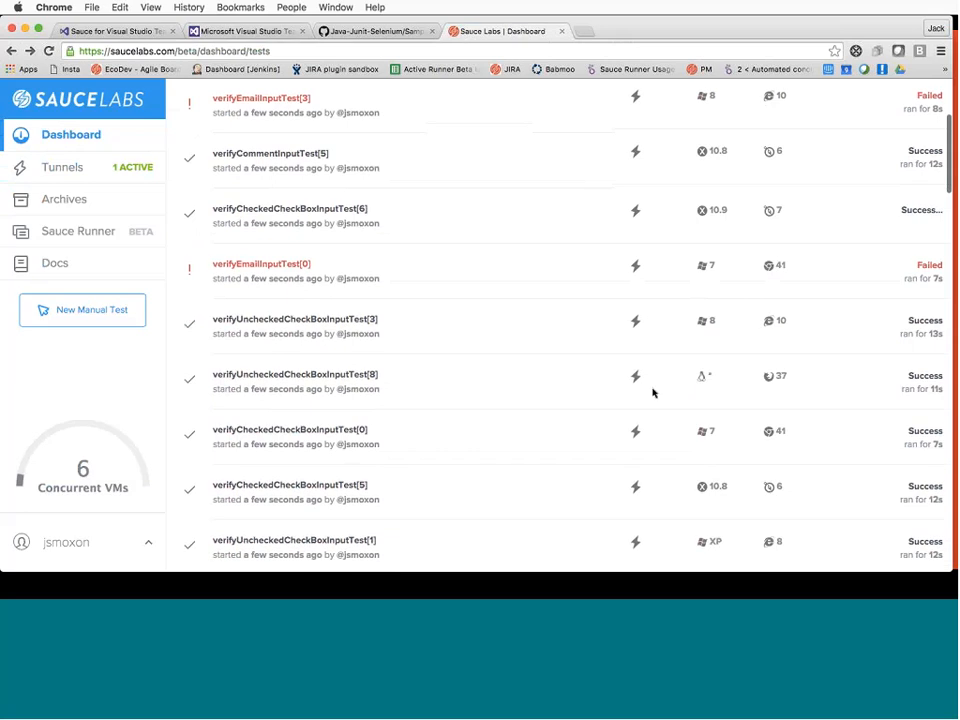
{"action": "scroll", "coordinate": [646, 282], "scroll_direction": "up", "scroll_amount": 3}
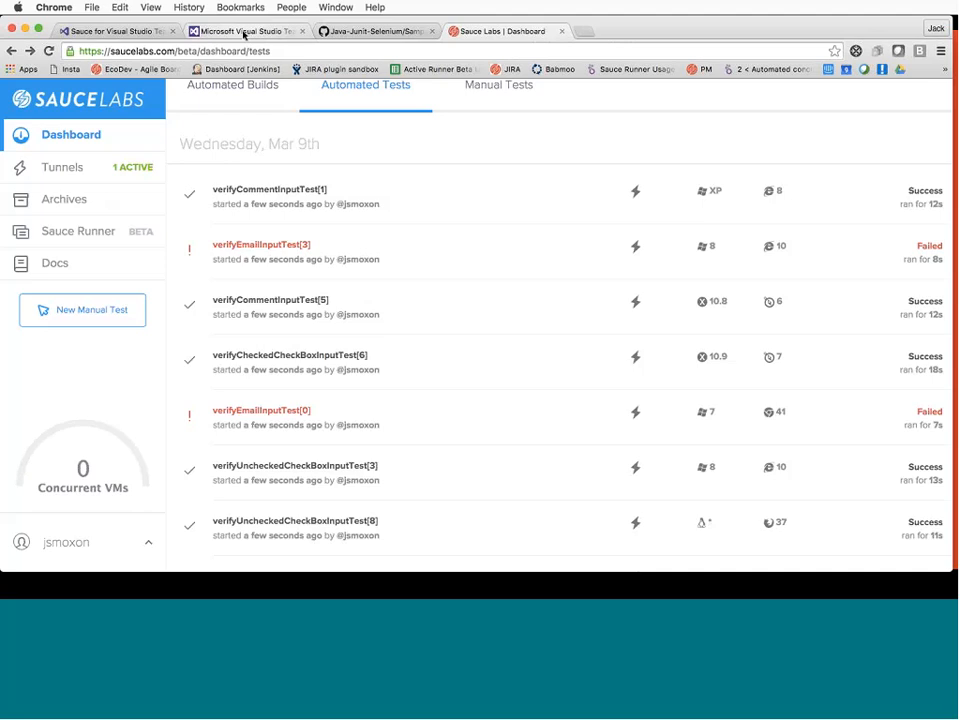
Review Build 70's detailed report showing 9 of 36 verifyEmailInputTest failures, then view the GitHub test file
{"action": "left_click", "coordinate": [196, 31]}
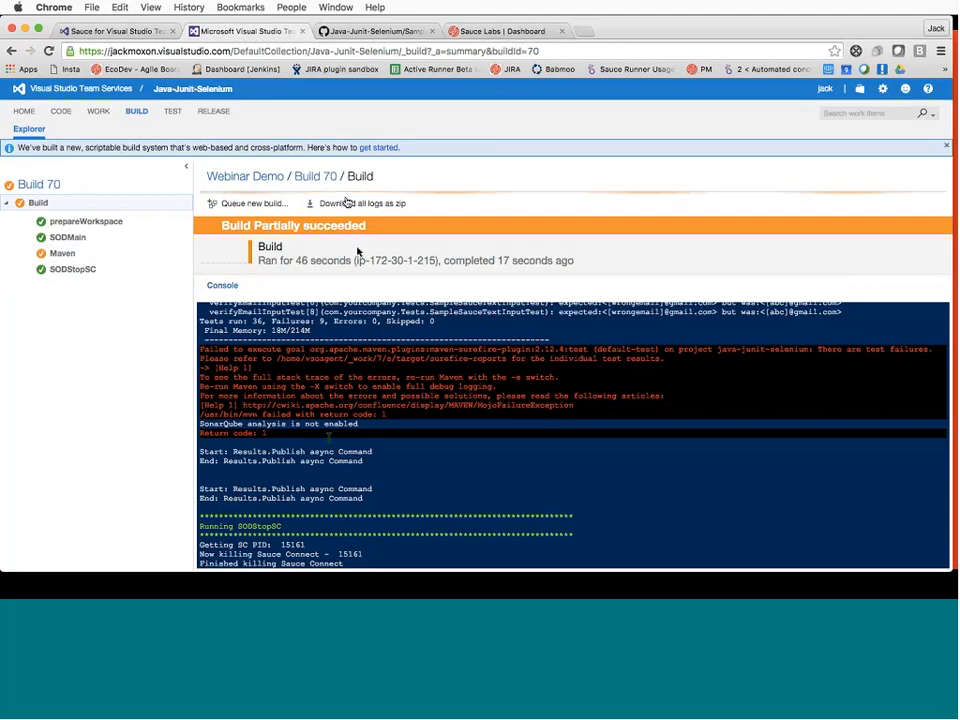
{"action": "left_click", "coordinate": [315, 177]}
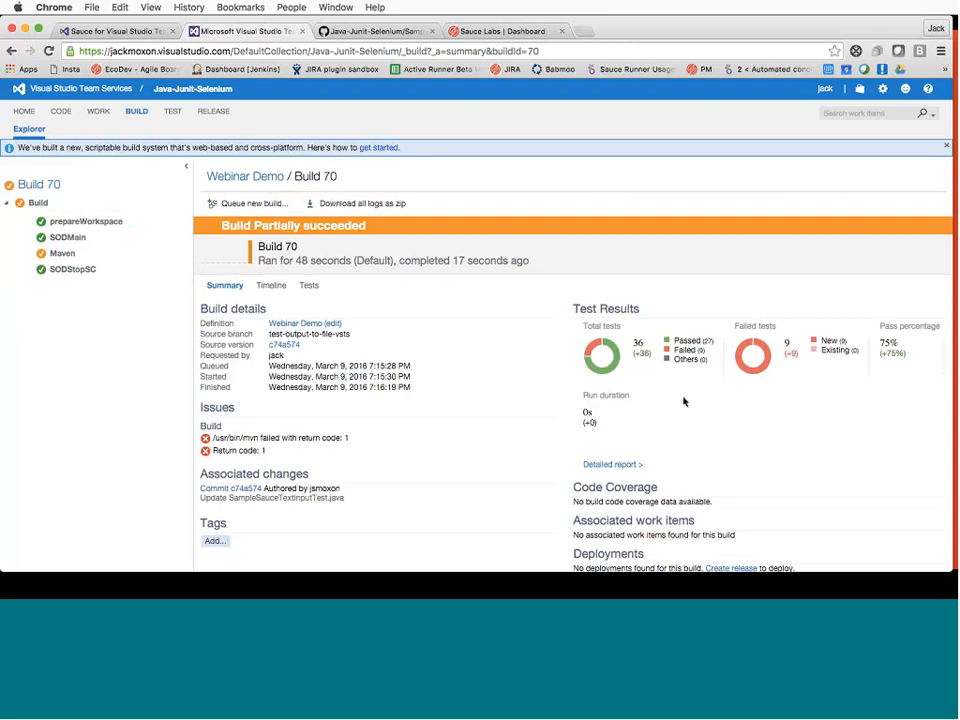
{"action": "left_click", "coordinate": [616, 466]}
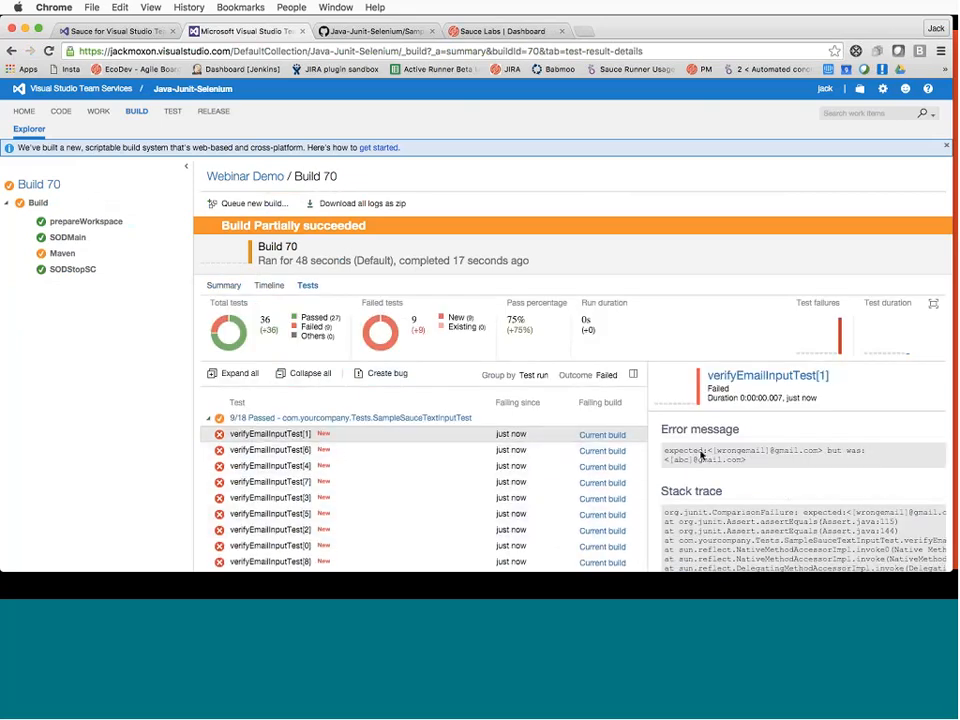
{"action": "triple_click", "coordinate": [733, 455]}
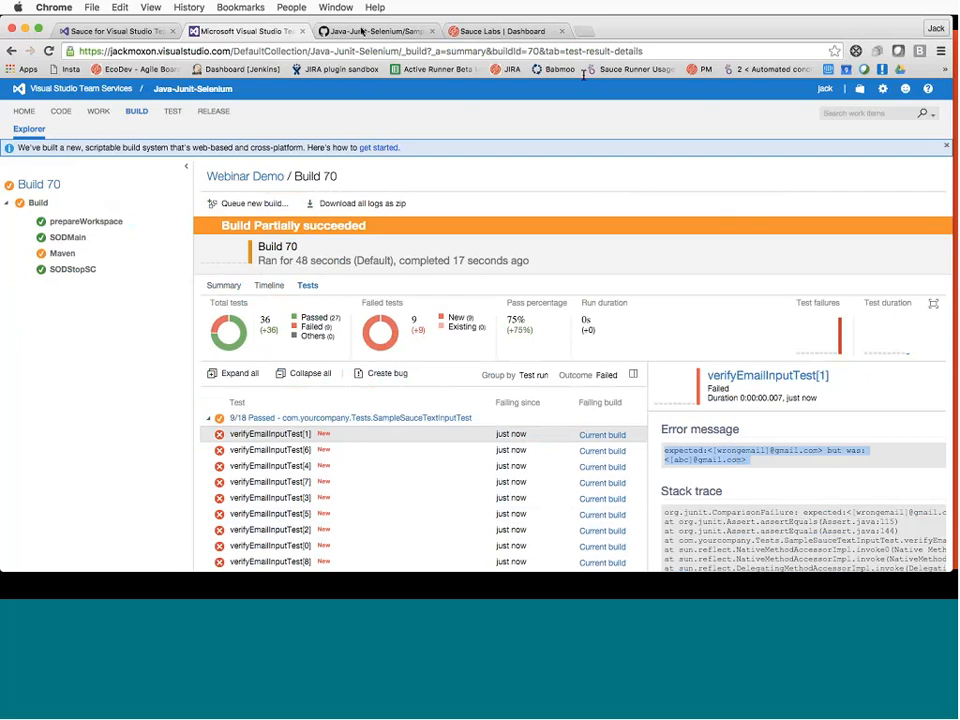
{"action": "left_click", "coordinate": [363, 33]}
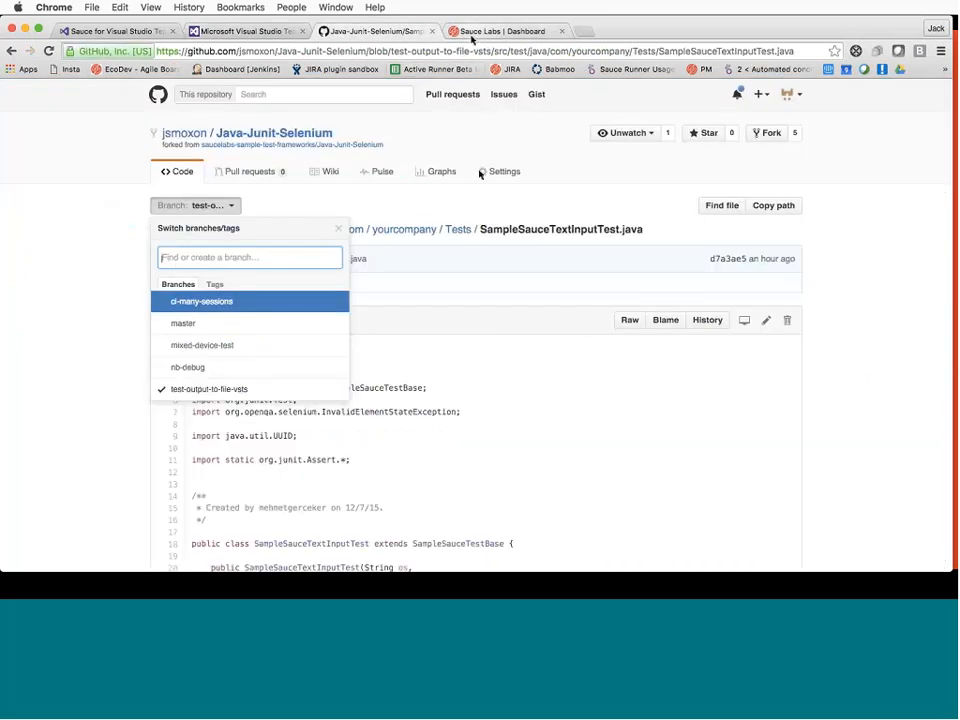
{"action": "left_click", "coordinate": [471, 36]}
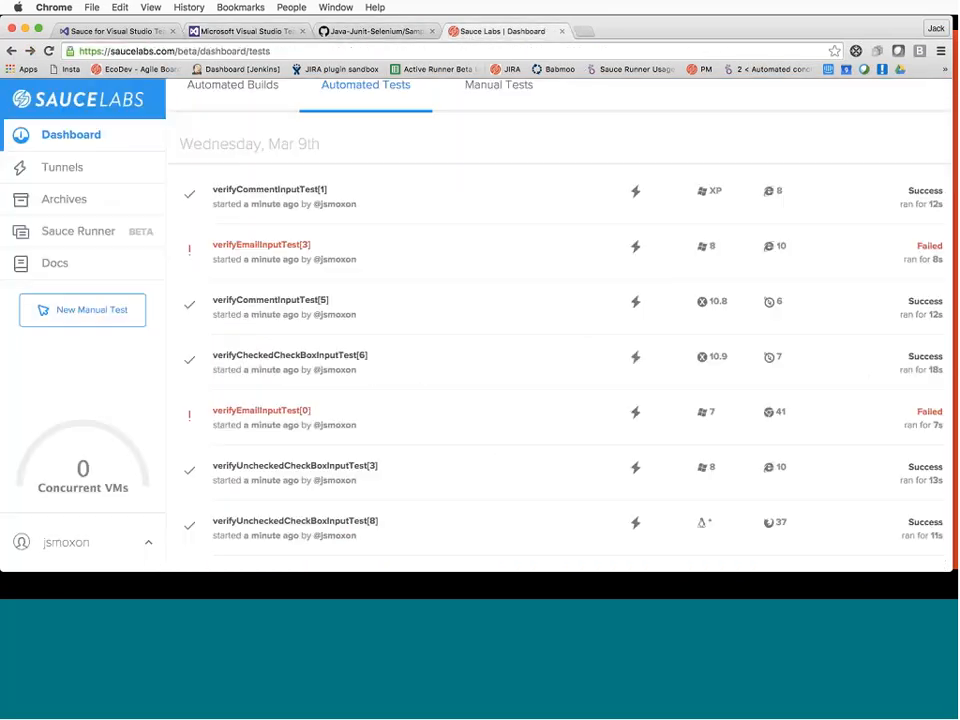
{"action": "left_click", "coordinate": [271, 254]}
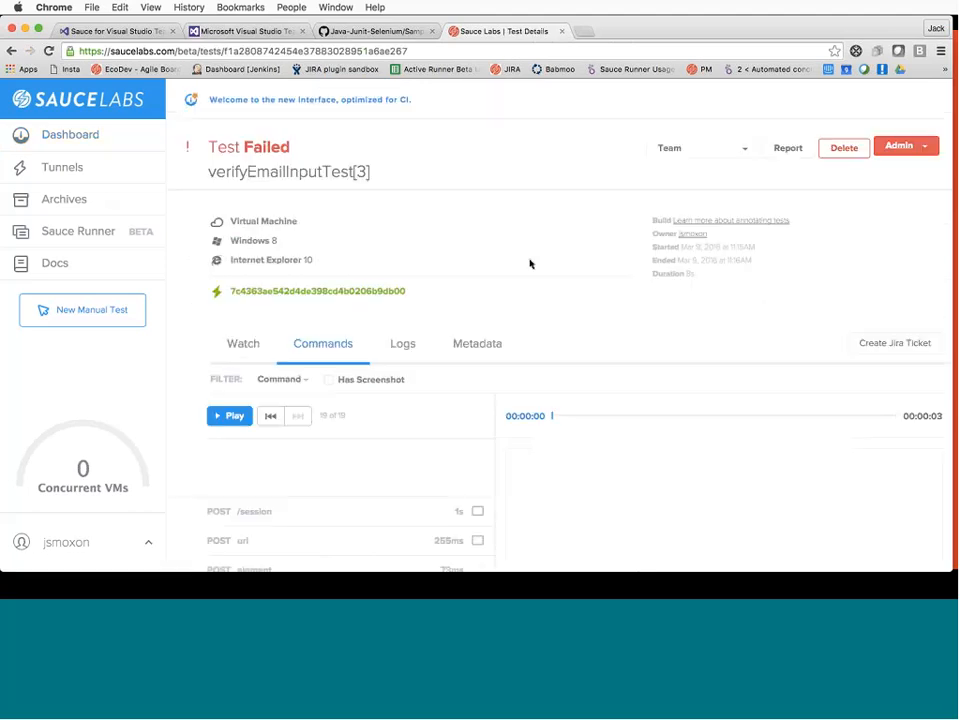
{"action": "scroll", "coordinate": [555, 343], "scroll_direction": "down", "scroll_amount": 2}
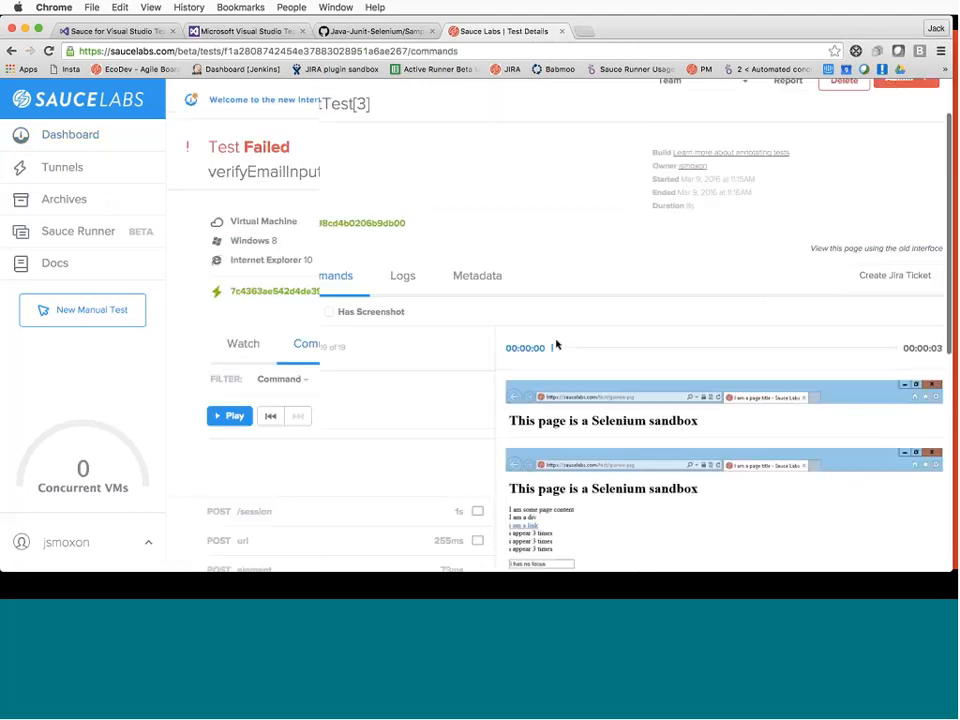
{"action": "scroll", "coordinate": [557, 344], "scroll_direction": "down", "scroll_amount": 3}
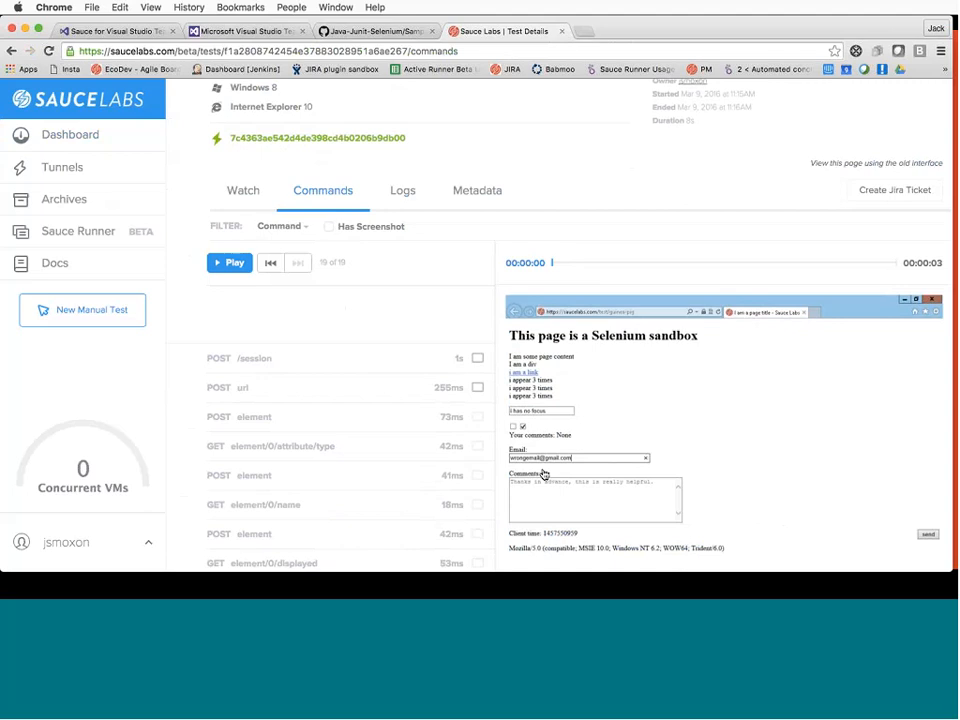
{"action": "scroll", "coordinate": [399, 442], "scroll_direction": "down", "scroll_amount": 10}
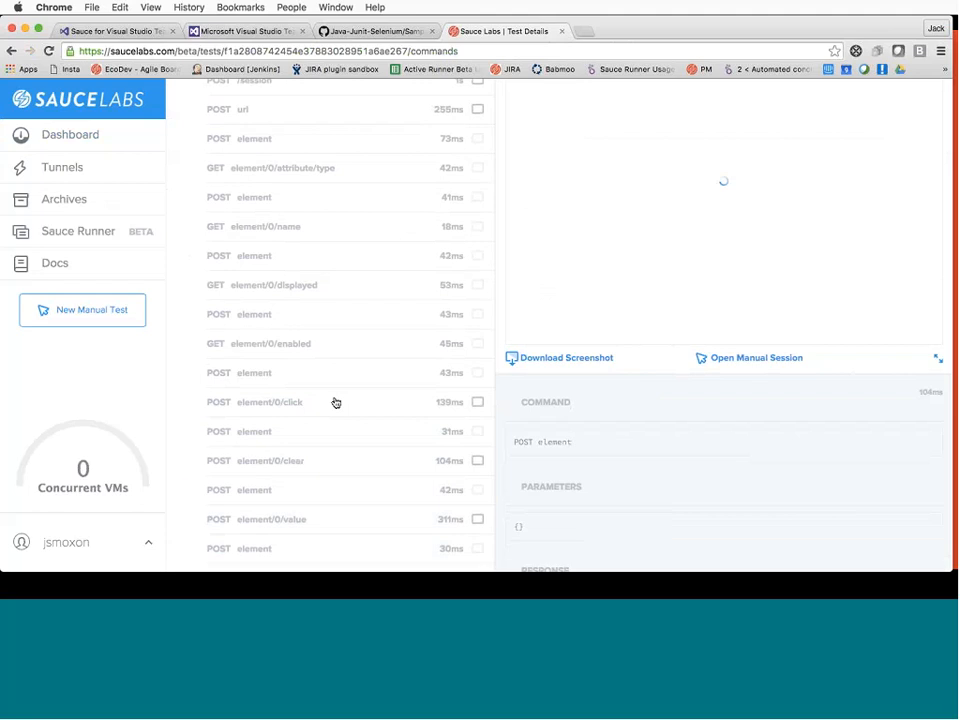
{"action": "scroll", "coordinate": [638, 296], "scroll_direction": "up", "scroll_amount": 8}
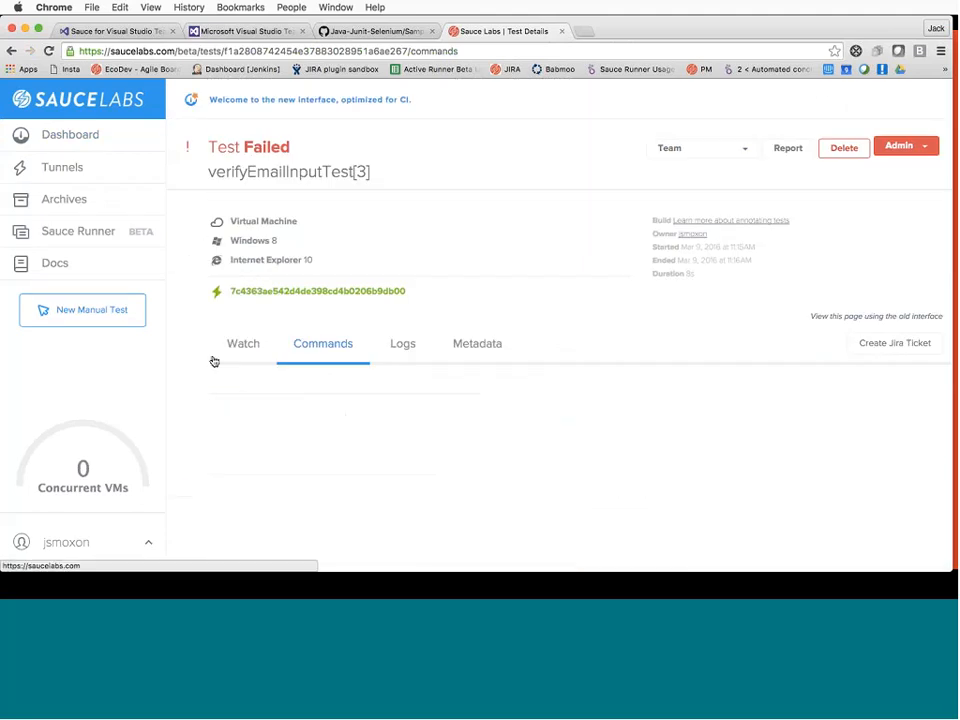
Review the failed test's video recording, command list and Selenium logs in Sauce Labs
{"action": "left_click", "coordinate": [243, 343]}
{"action": "scroll", "coordinate": [651, 459], "scroll_direction": "down", "scroll_amount": 3}
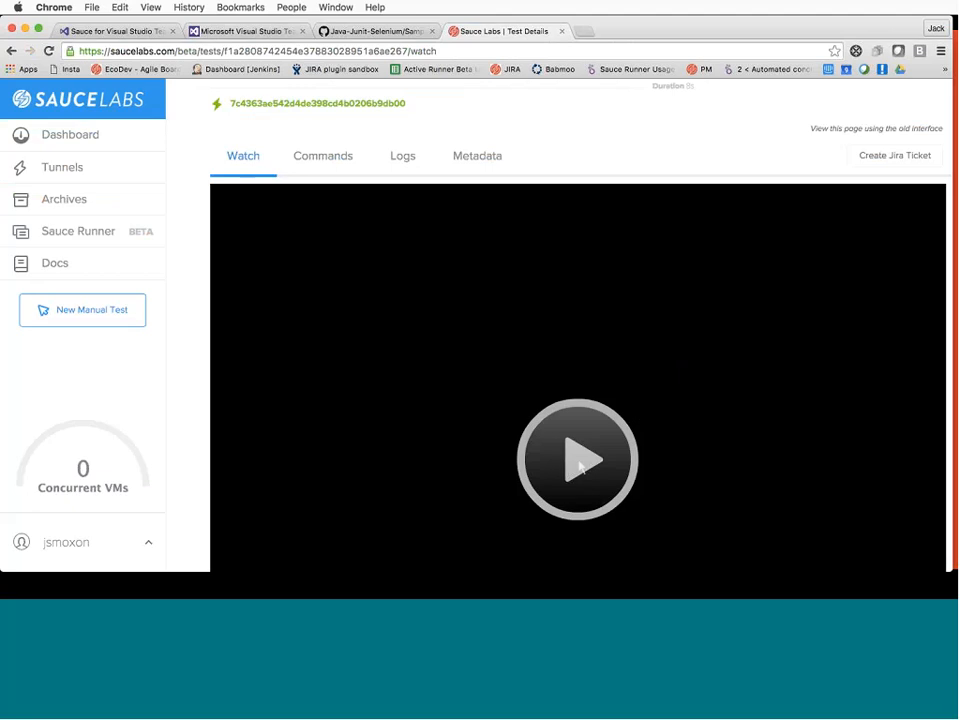
{"action": "left_click", "coordinate": [338, 161]}
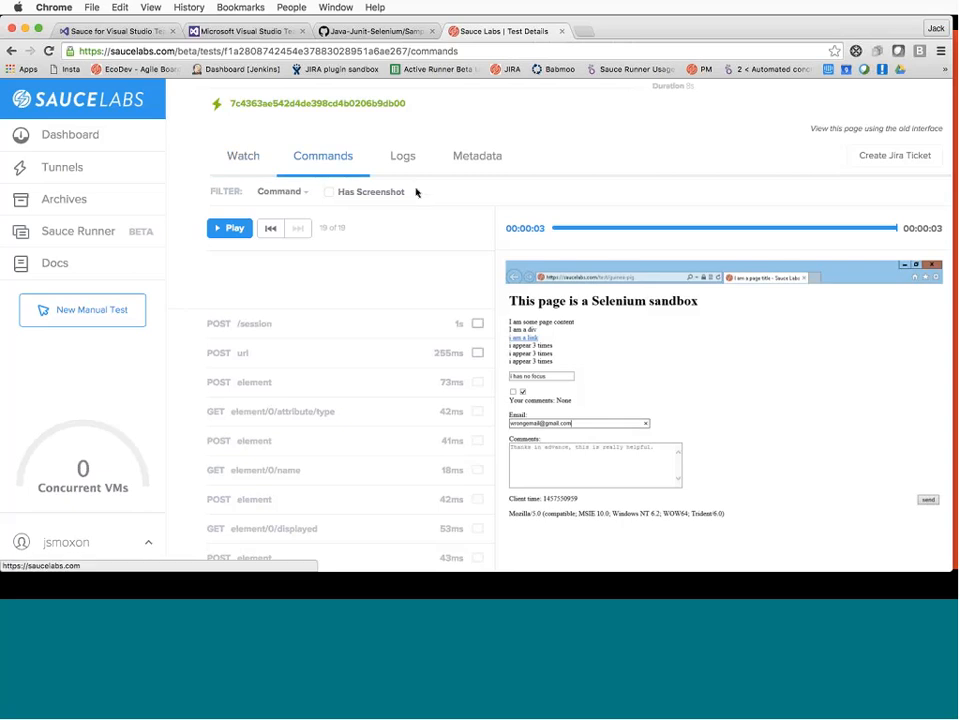
{"action": "left_click", "coordinate": [402, 156]}
{"action": "scroll", "coordinate": [501, 276], "scroll_direction": "up", "scroll_amount": 1}
{"action": "scroll", "coordinate": [450, 250], "scroll_direction": "down", "scroll_amount": 3}
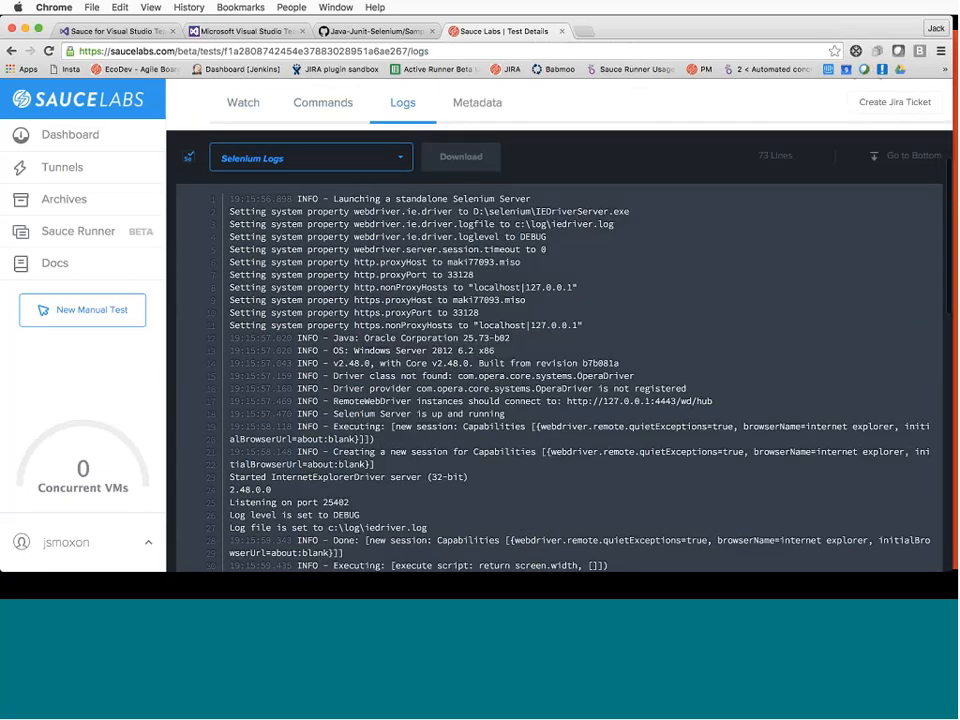
{"action": "left_click", "coordinate": [355, 160]}
{"action": "scroll", "coordinate": [380, 280], "scroll_direction": "down", "scroll_amount": 15}
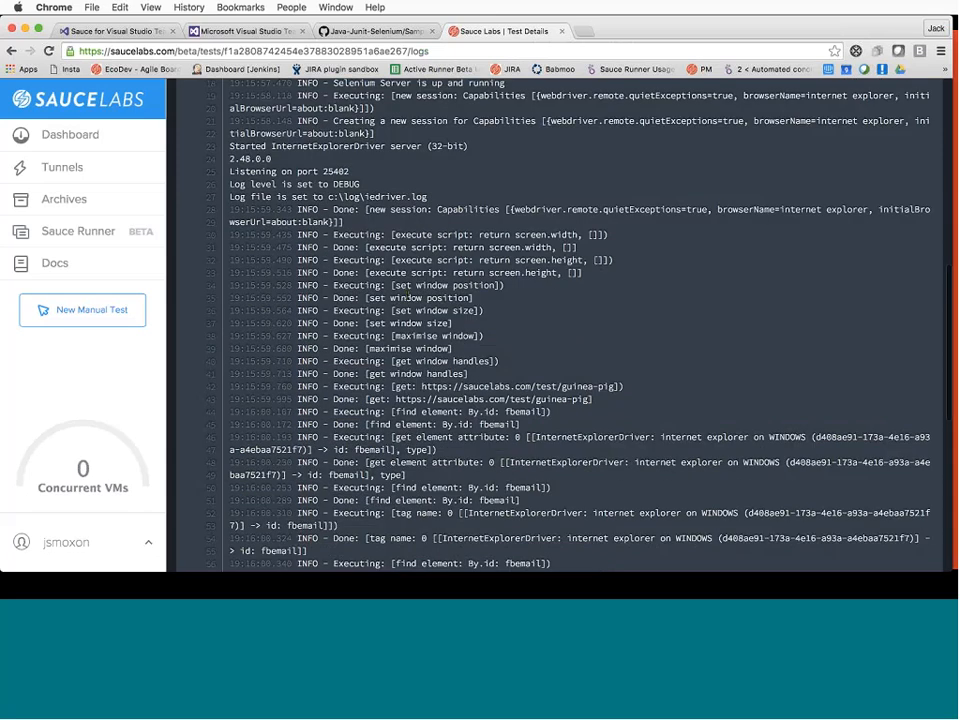
{"action": "scroll", "coordinate": [408, 294], "scroll_direction": "up", "scroll_amount": 20}
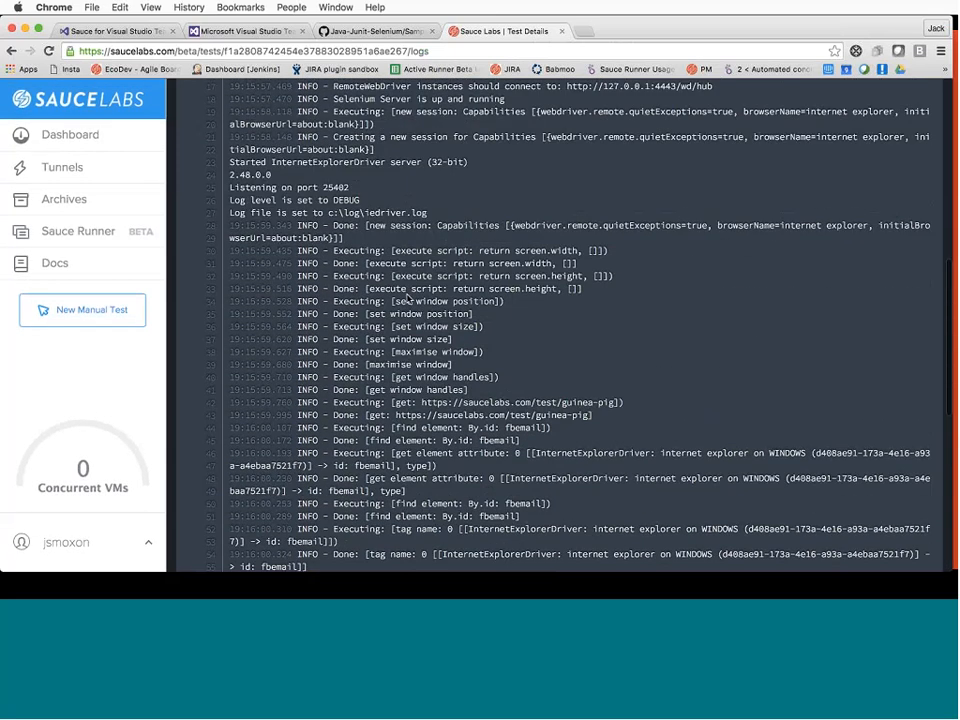
{"action": "scroll", "coordinate": [541, 364], "scroll_direction": "down", "scroll_amount": 2}
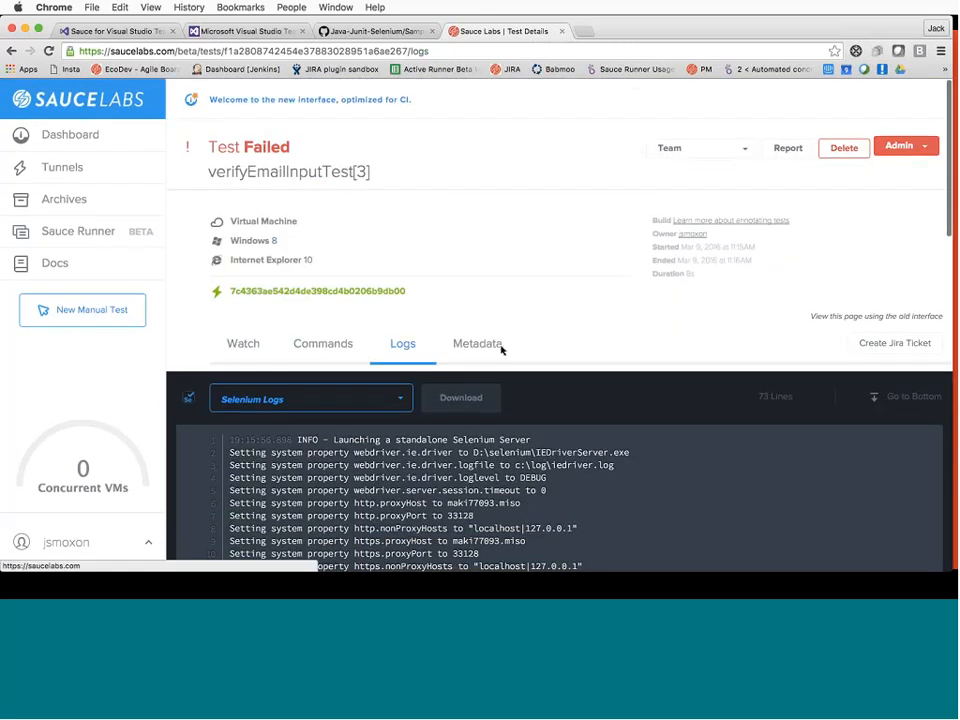
Inspect the test's metadata, revisit its video and commands, then return to Build 70's results
{"action": "left_click", "coordinate": [502, 349]}
{"action": "scroll", "coordinate": [531, 527], "scroll_direction": "down", "scroll_amount": 10}
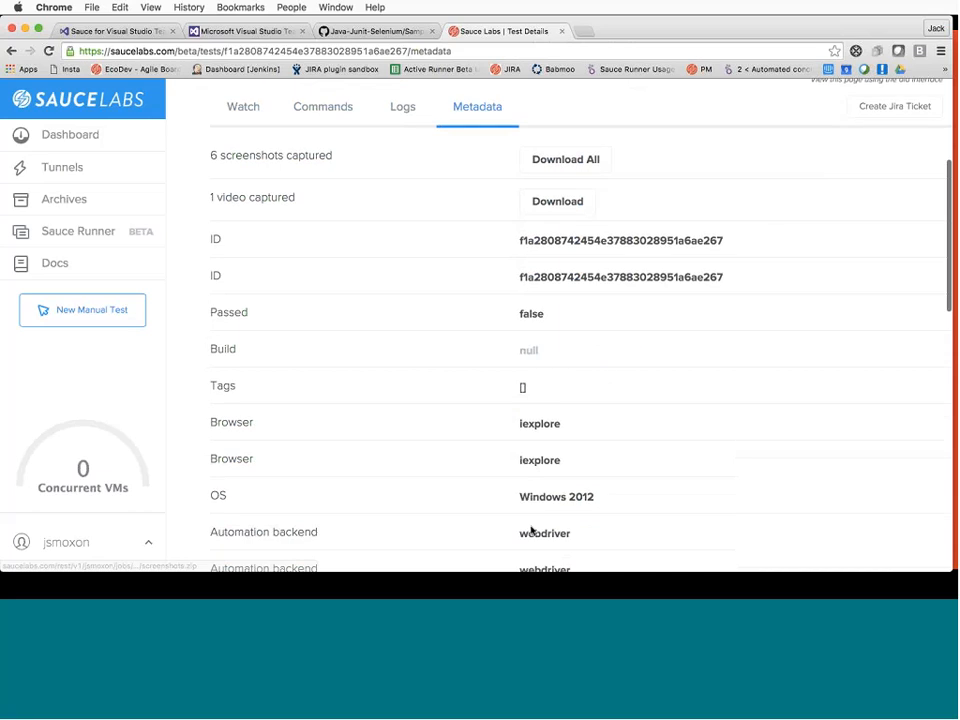
{"action": "scroll", "coordinate": [531, 529], "scroll_direction": "down", "scroll_amount": 8}
{"action": "scroll", "coordinate": [531, 529], "scroll_direction": "up", "scroll_amount": 15}
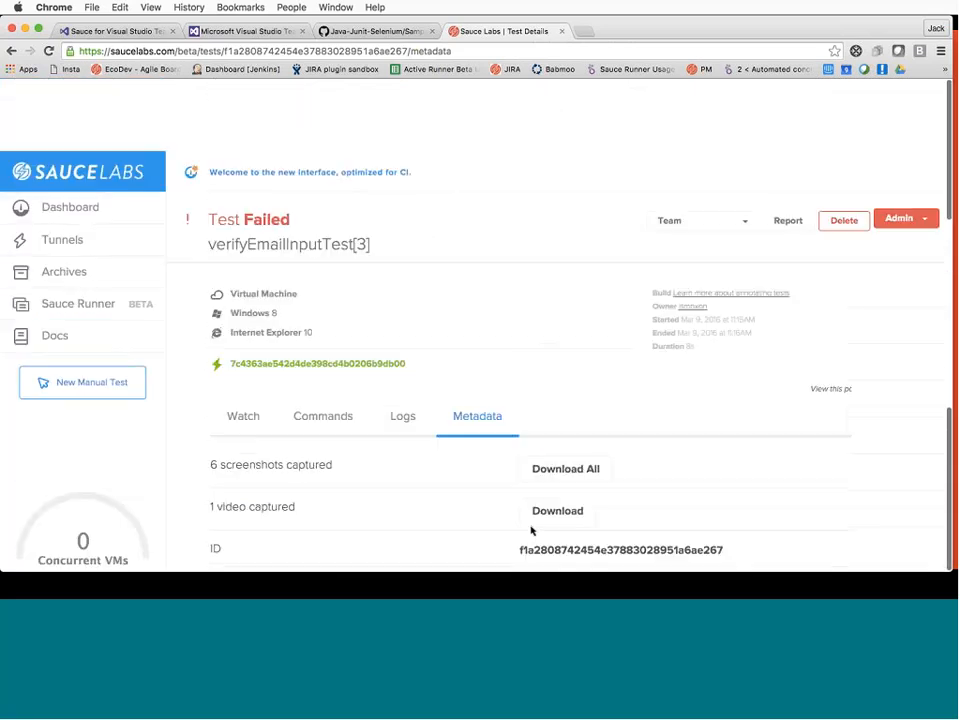
{"action": "left_click", "coordinate": [256, 342]}
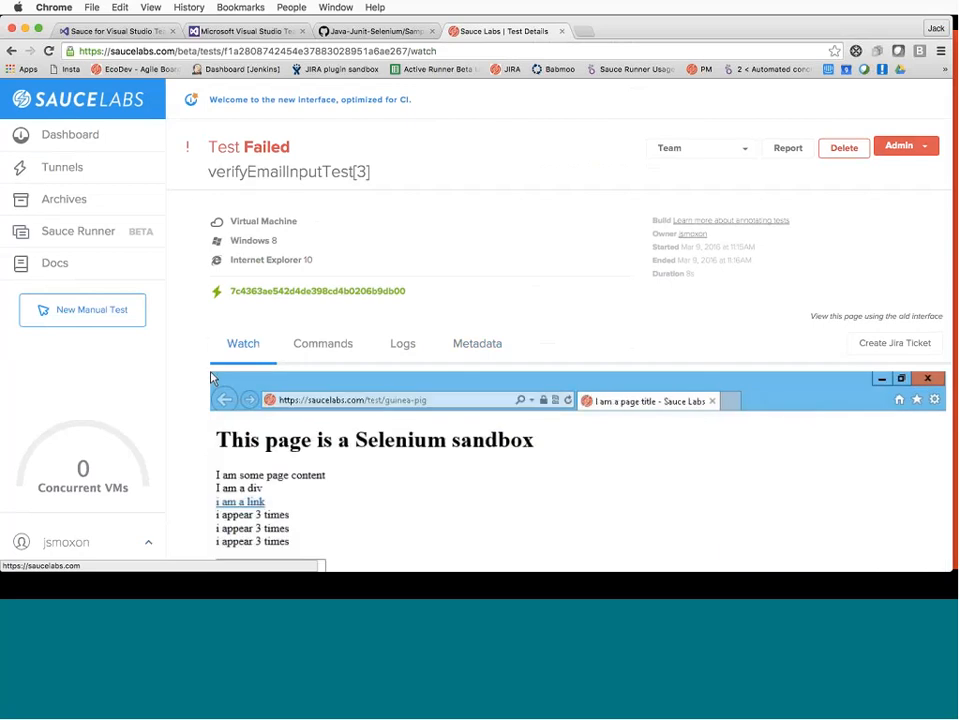
{"action": "scroll", "coordinate": [435, 480], "scroll_direction": "down", "scroll_amount": 3}
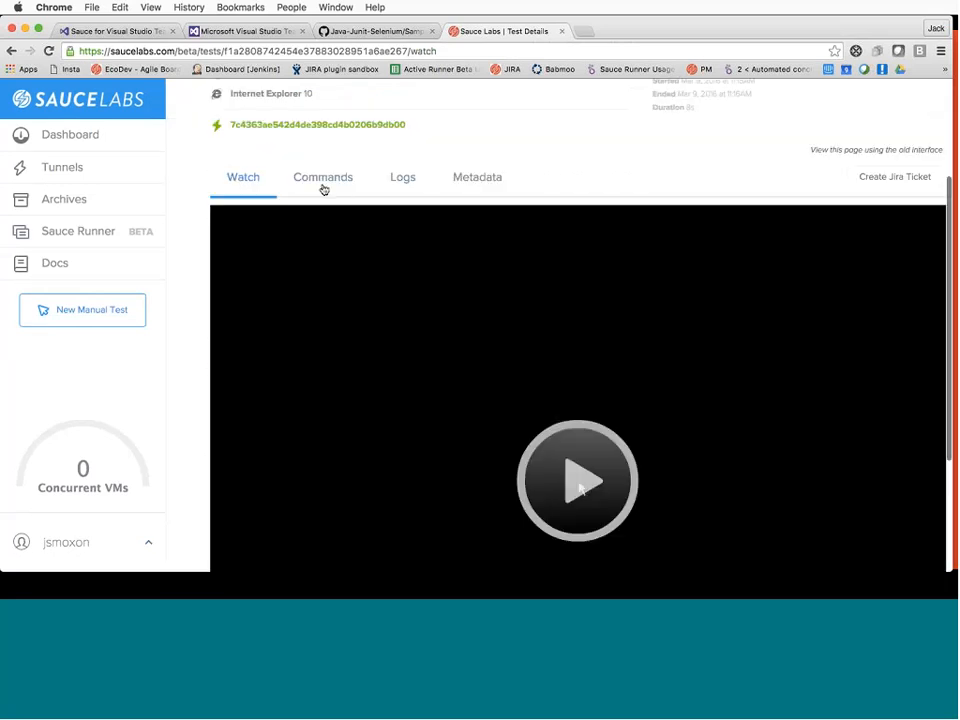
{"action": "left_click", "coordinate": [318, 180]}
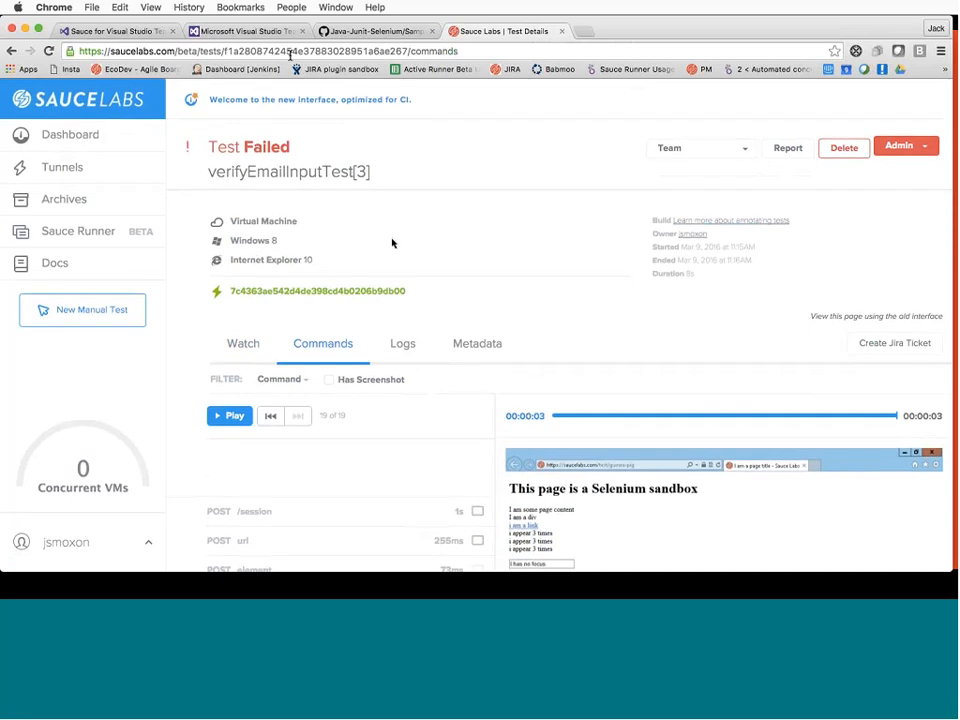
{"action": "left_click", "coordinate": [190, 31]}
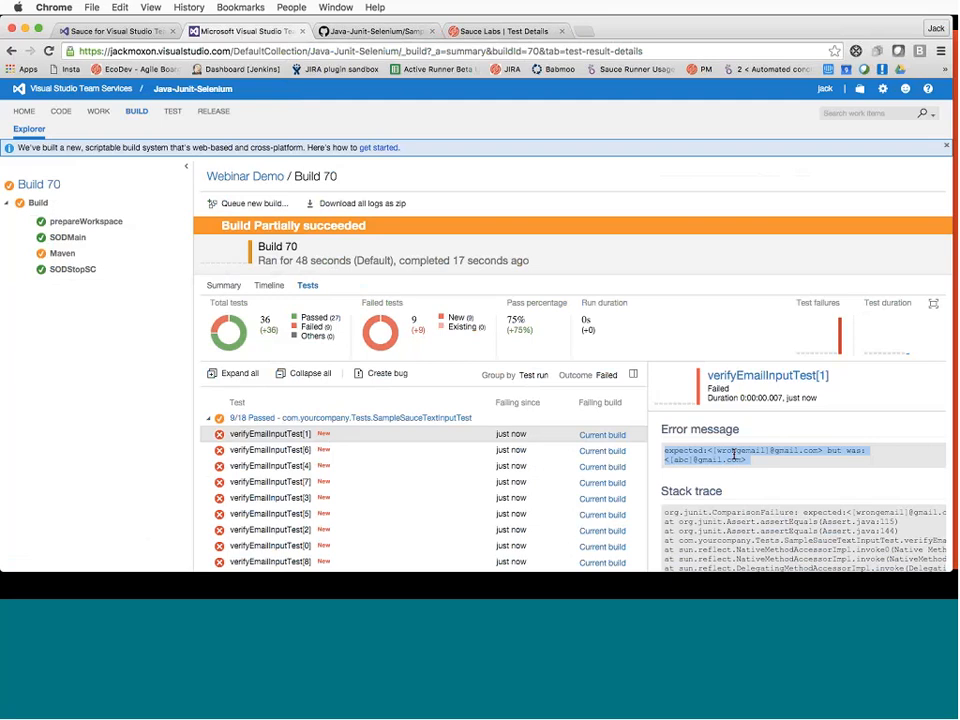
Start editing SampleSauceTextInputTest.java on GitHub
{"action": "left_click", "coordinate": [322, 30]}
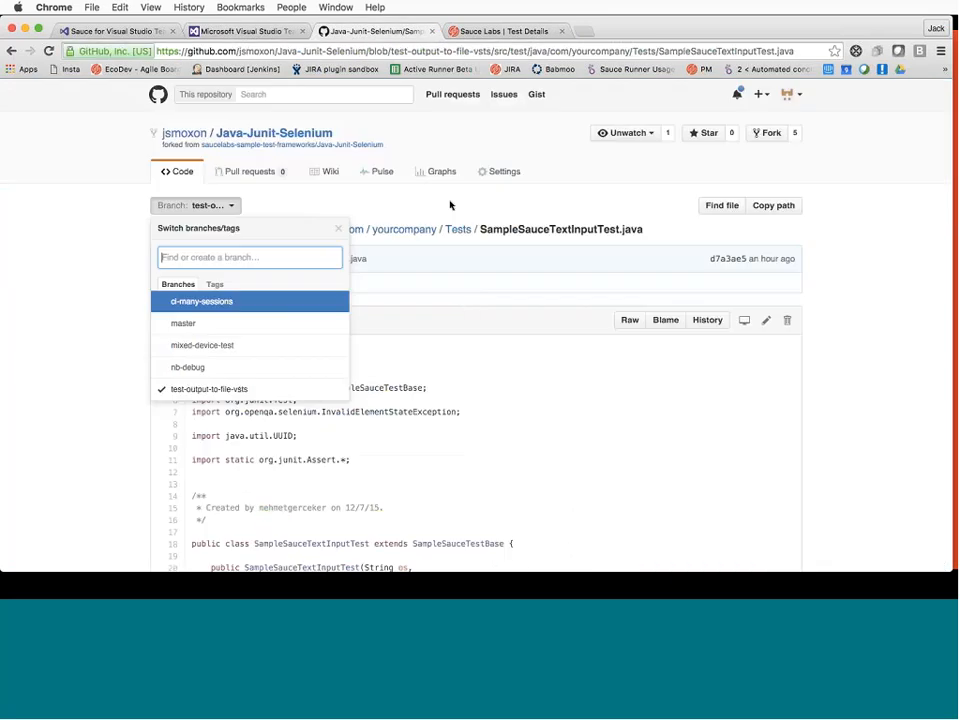
{"action": "left_click", "coordinate": [464, 303]}
{"action": "scroll", "coordinate": [486, 403], "scroll_direction": "down", "scroll_amount": 2}
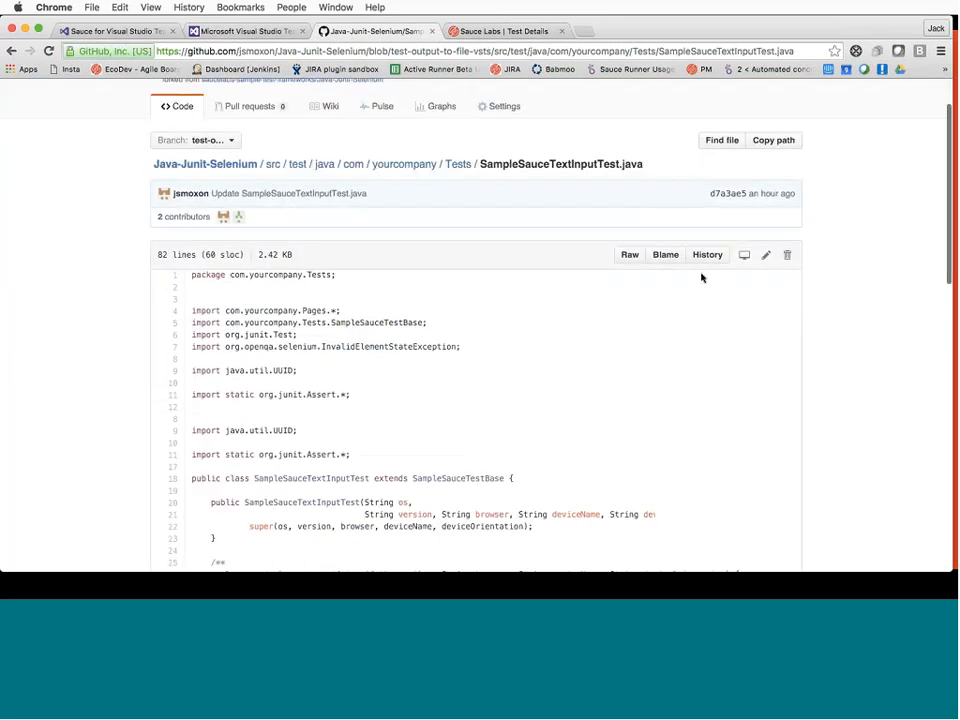
{"action": "left_click", "coordinate": [767, 258]}
{"action": "scroll", "coordinate": [463, 450], "scroll_direction": "down", "scroll_amount": 2}
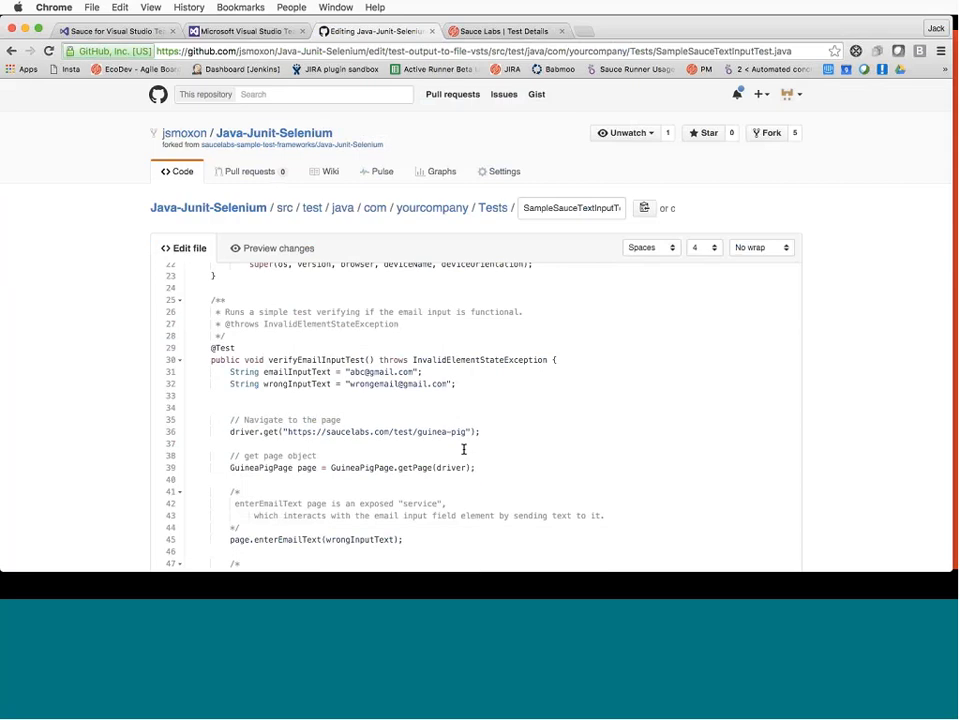
{"action": "scroll", "coordinate": [463, 450], "scroll_direction": "down", "scroll_amount": 3}
Replace wrongInputText with emailInputText on line 45 and commit the change
{"action": "left_click", "coordinate": [351, 436]}
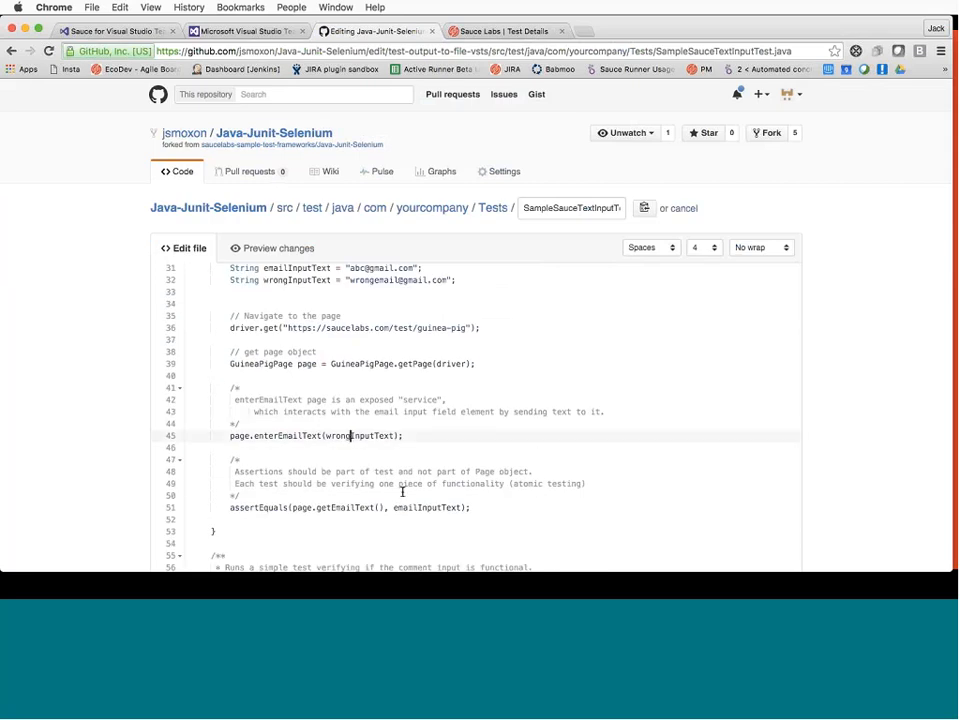
{"action": "key", "text": "BackSpace"}
{"action": "key", "text": "BackSpace"}
{"action": "key", "text": "BackSpace"}
{"action": "key", "text": "BackSpace"}
{"action": "key", "text": "BackSpace"}
{"action": "type", "text": "email"}
{"action": "scroll", "coordinate": [916, 376], "scroll_direction": "down", "scroll_amount": 5}
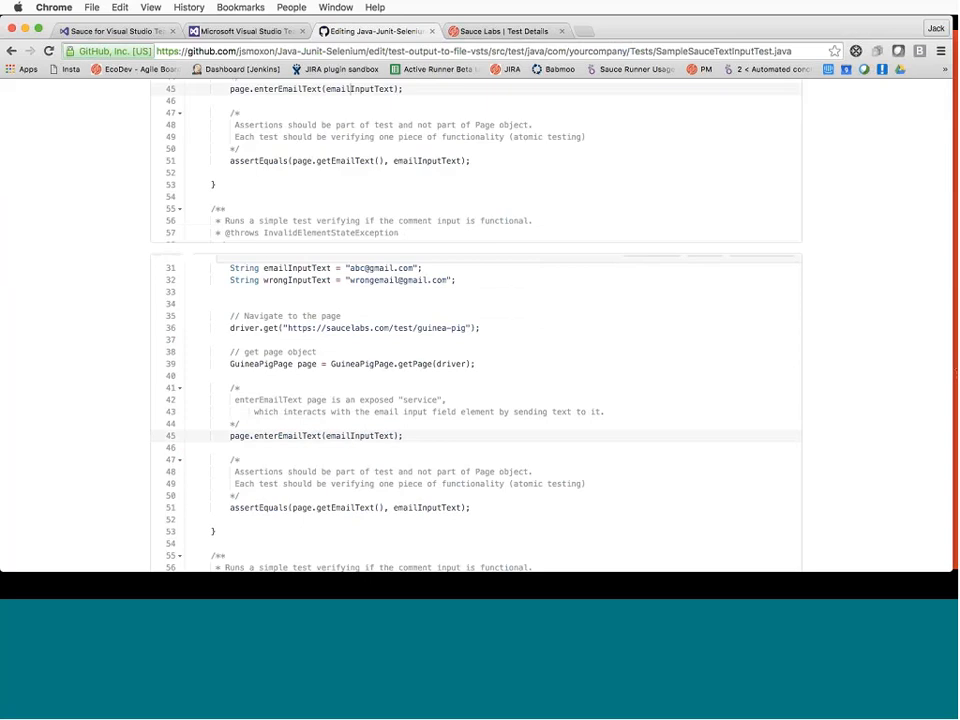
{"action": "left_click", "coordinate": [258, 465]}
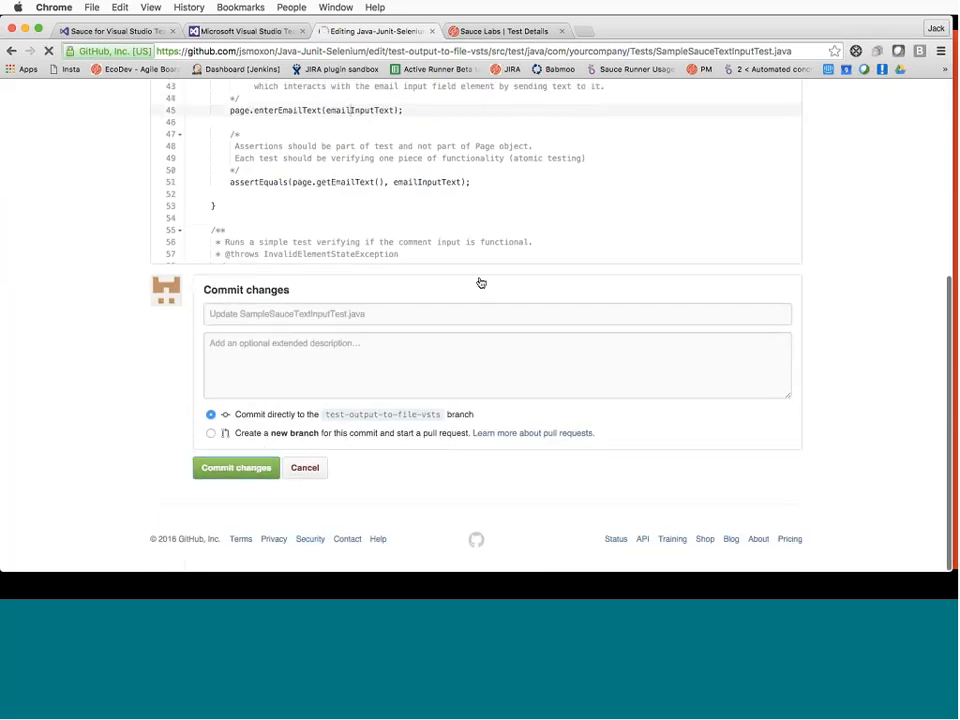
{"action": "left_click", "coordinate": [245, 31]}
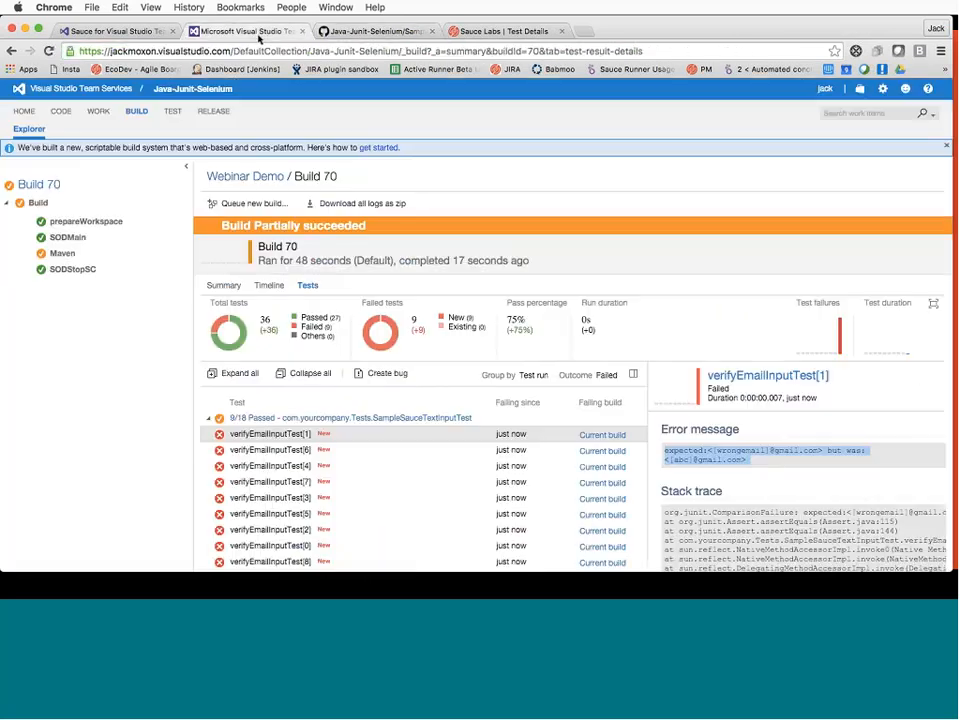
Look over the Webinar Demo definition's completed and queued builds
{"action": "left_click", "coordinate": [136, 111]}
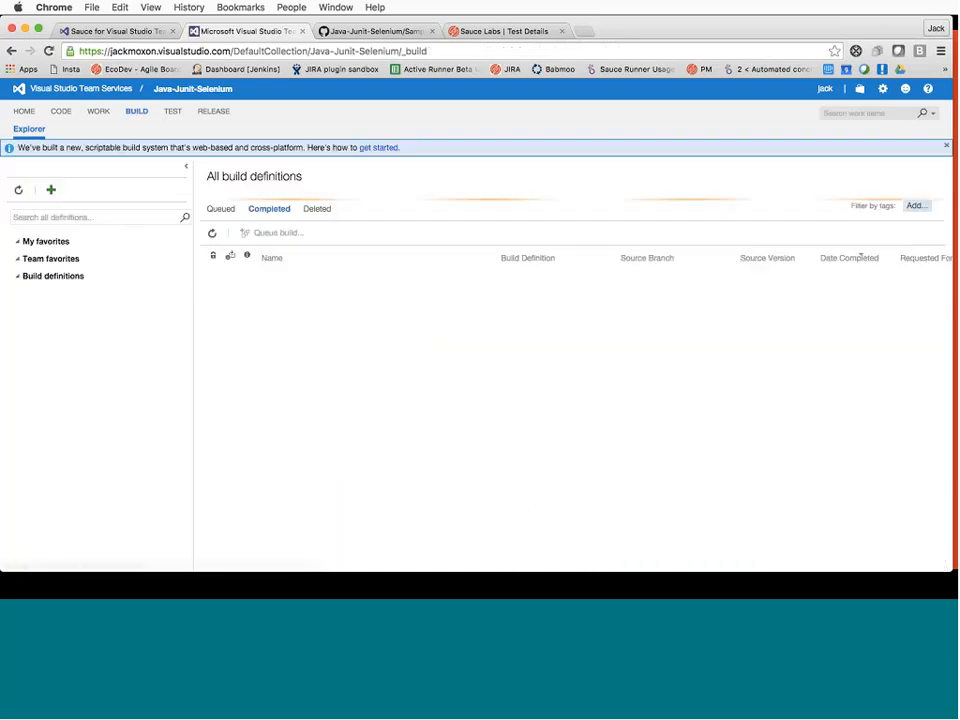
{"action": "left_click", "coordinate": [62, 362]}
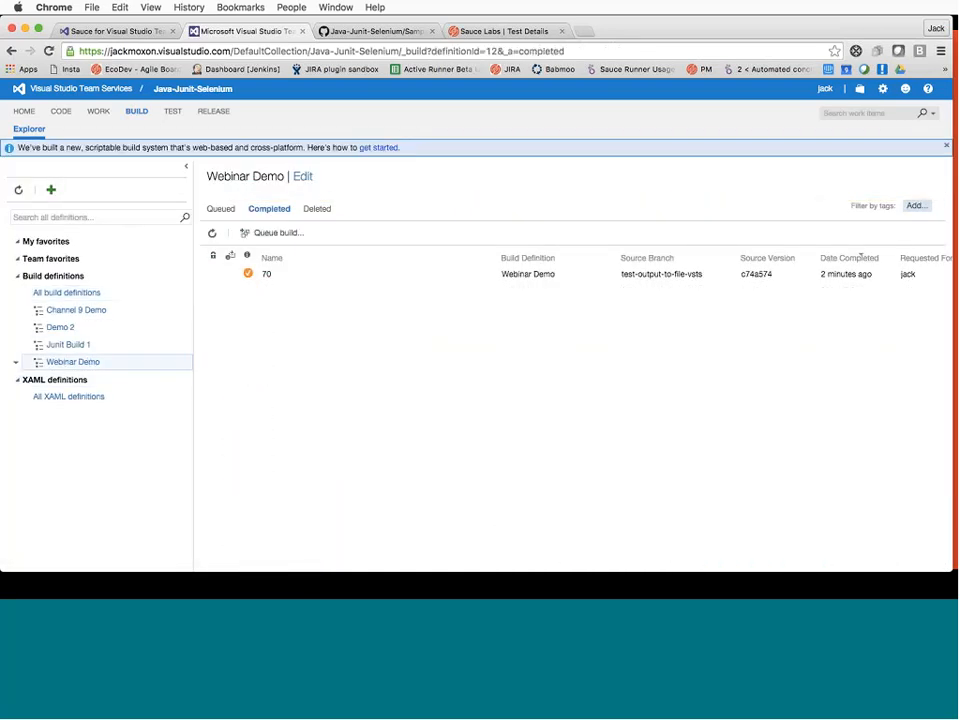
{"action": "left_click", "coordinate": [221, 209]}
{"action": "left_click", "coordinate": [263, 211]}
Queue a Webinar Demo build on the test-output-to-file-vsts branch instead of master
{"action": "left_click", "coordinate": [285, 236]}
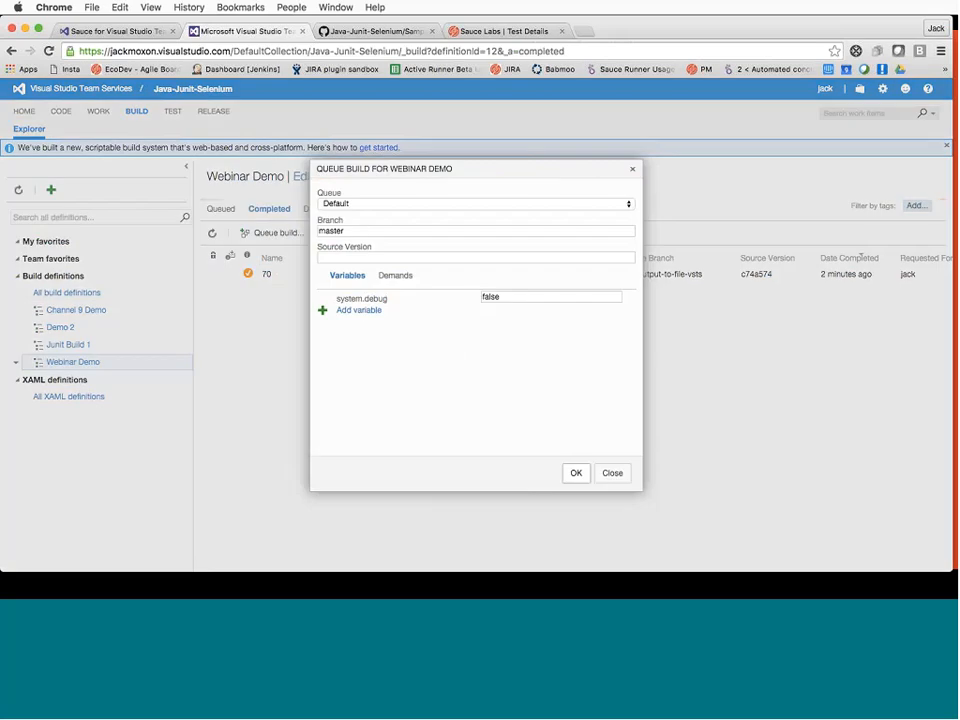
{"action": "left_click", "coordinate": [396, 229]}
{"action": "key", "text": "ctrl+Tab"}
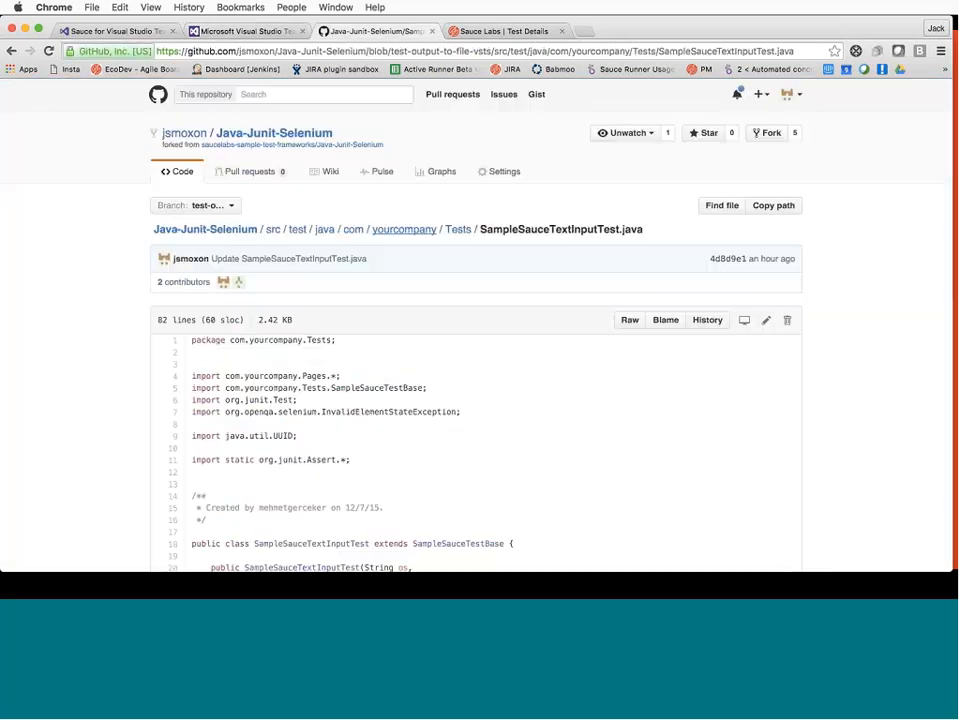
{"action": "left_click", "coordinate": [210, 208]}
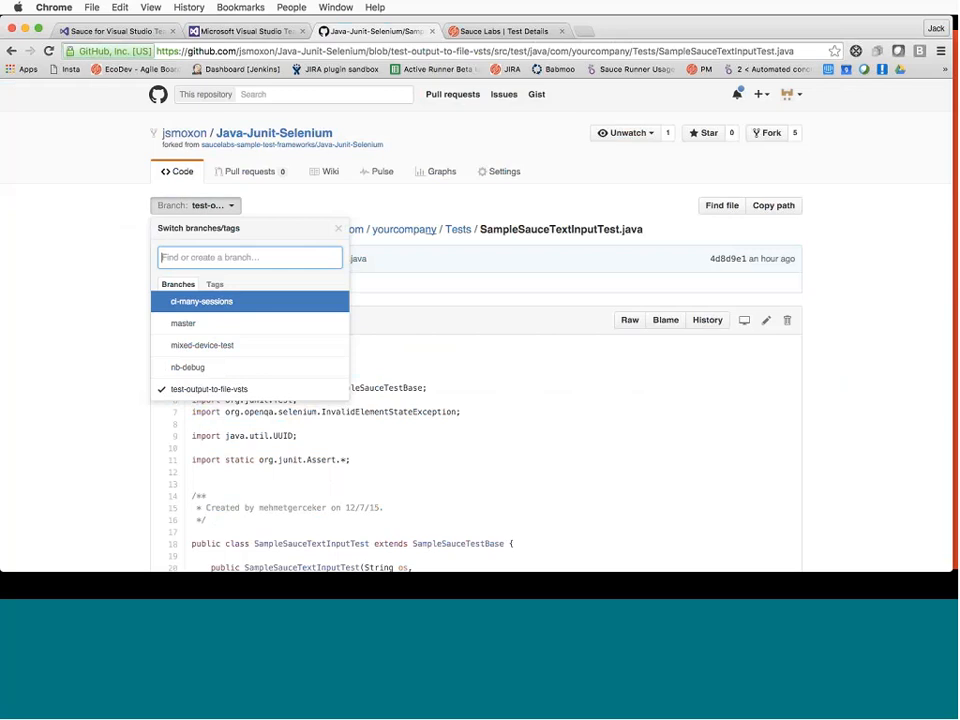
{"action": "left_click", "coordinate": [265, 30]}
{"action": "type", "text": "test"}
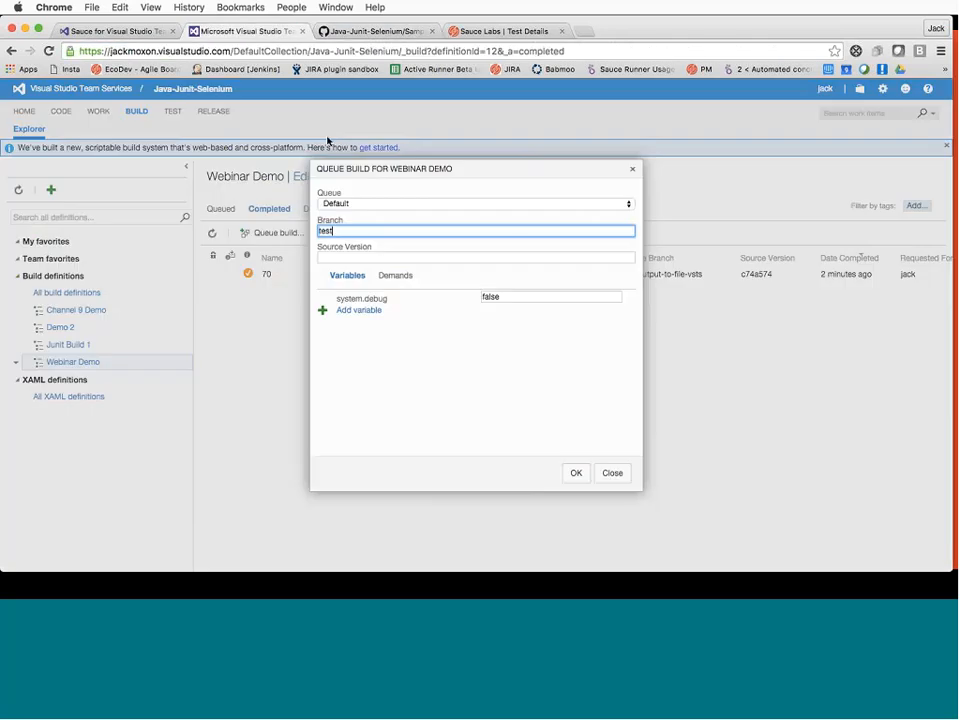
{"action": "type", "text": "-output-to-file-vsts"}
{"action": "left_click", "coordinate": [575, 472]}
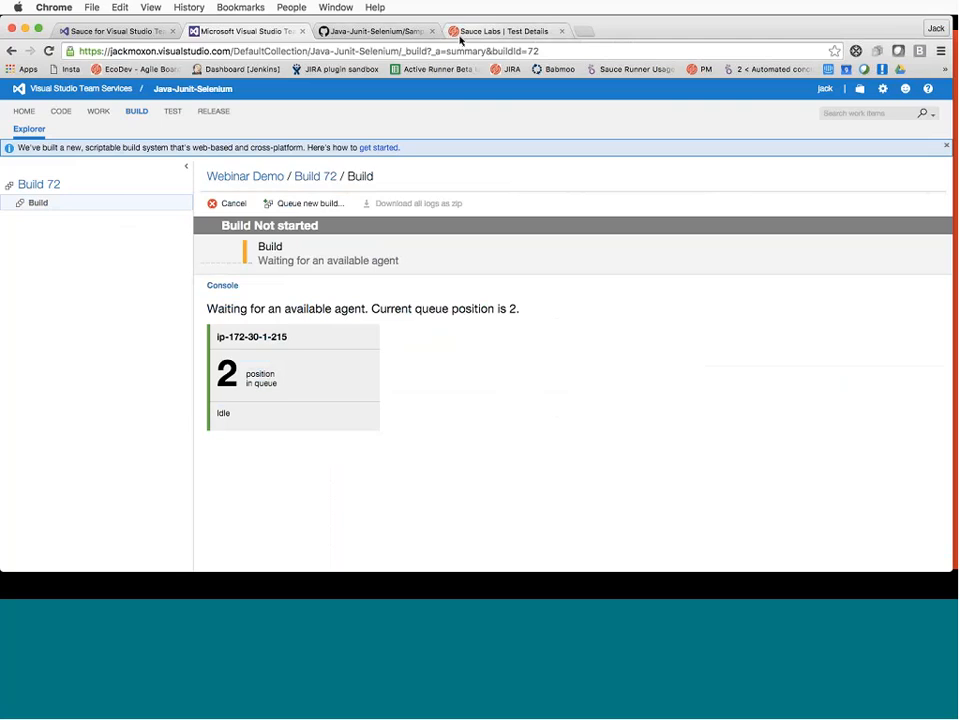
{"action": "left_click", "coordinate": [352, 32]}
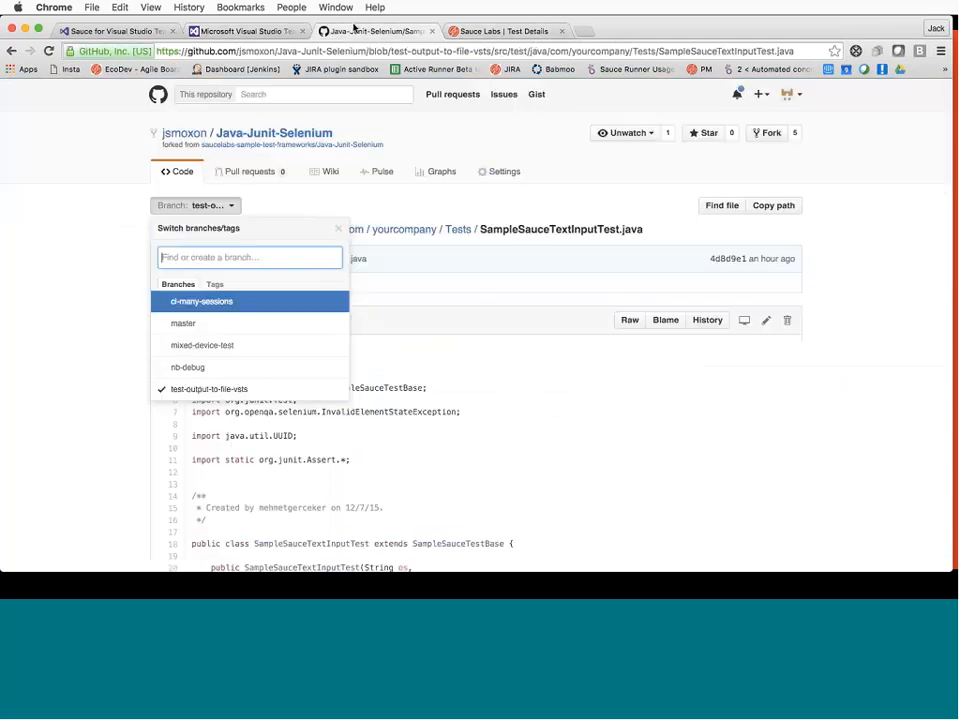
{"action": "left_click", "coordinate": [461, 34]}
{"action": "left_click", "coordinate": [249, 31]}
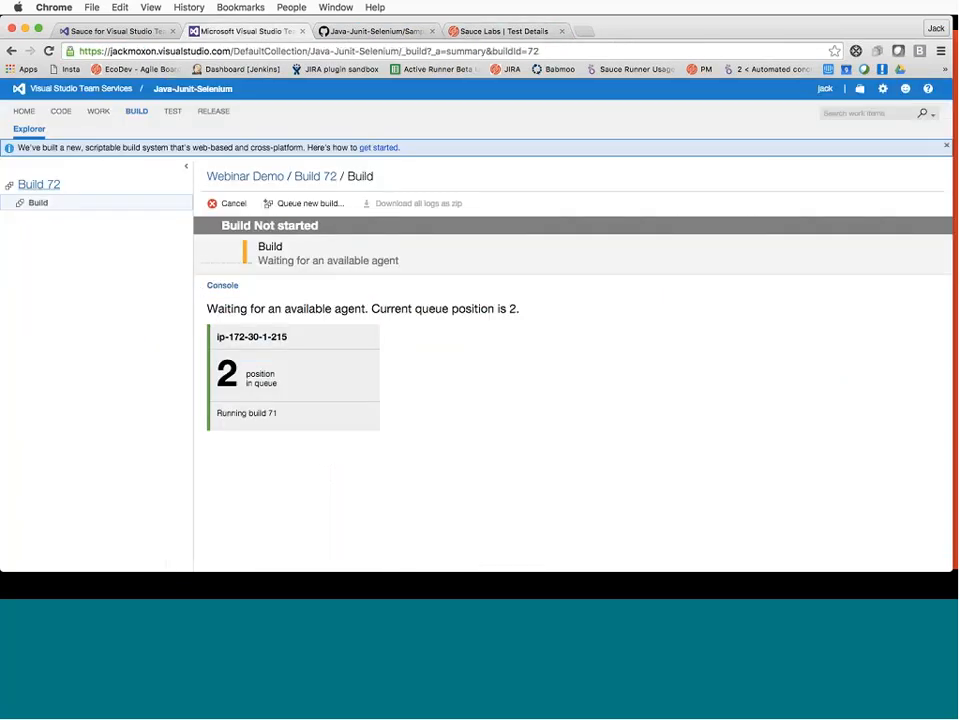
Check build 72's progress page from the Webinar Demo build definition
{"action": "left_click", "coordinate": [272, 180]}
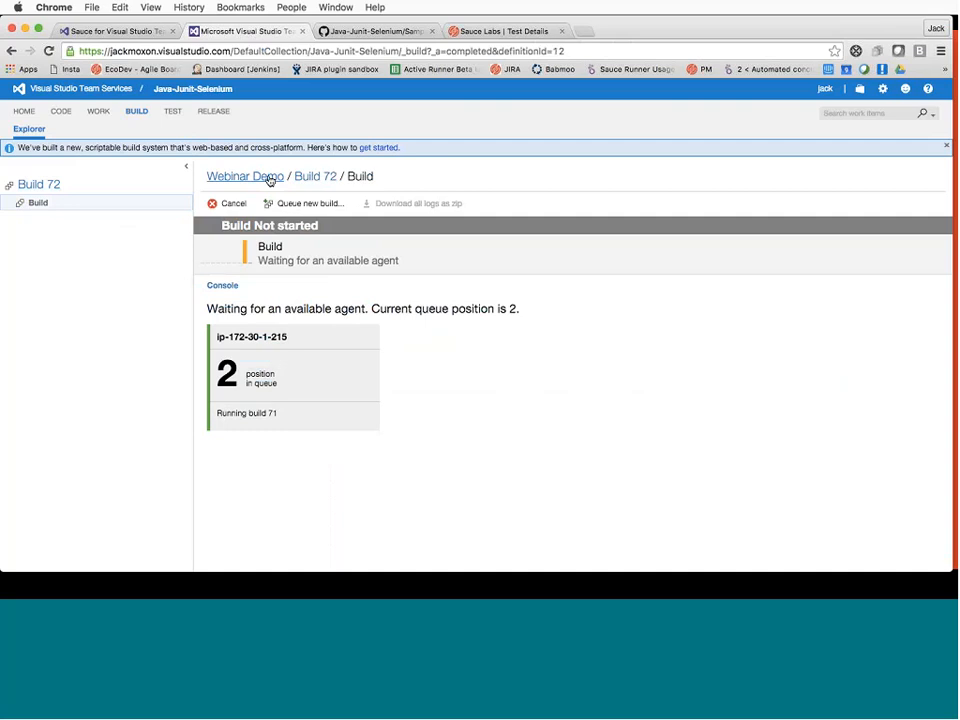
{"action": "double_click", "coordinate": [262, 272]}
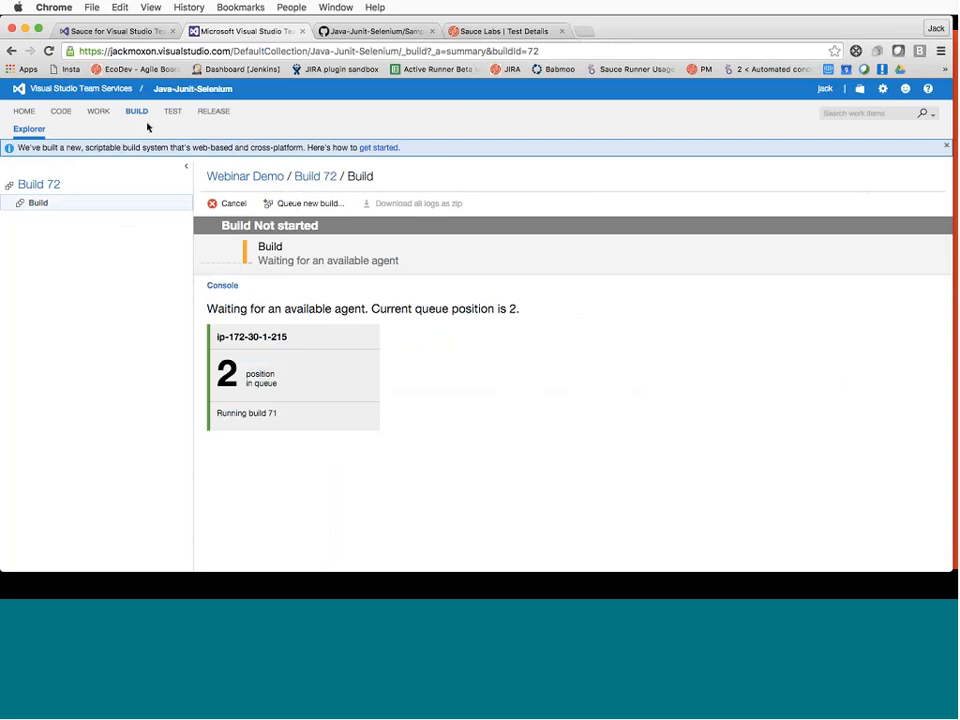
{"action": "left_click", "coordinate": [266, 182]}
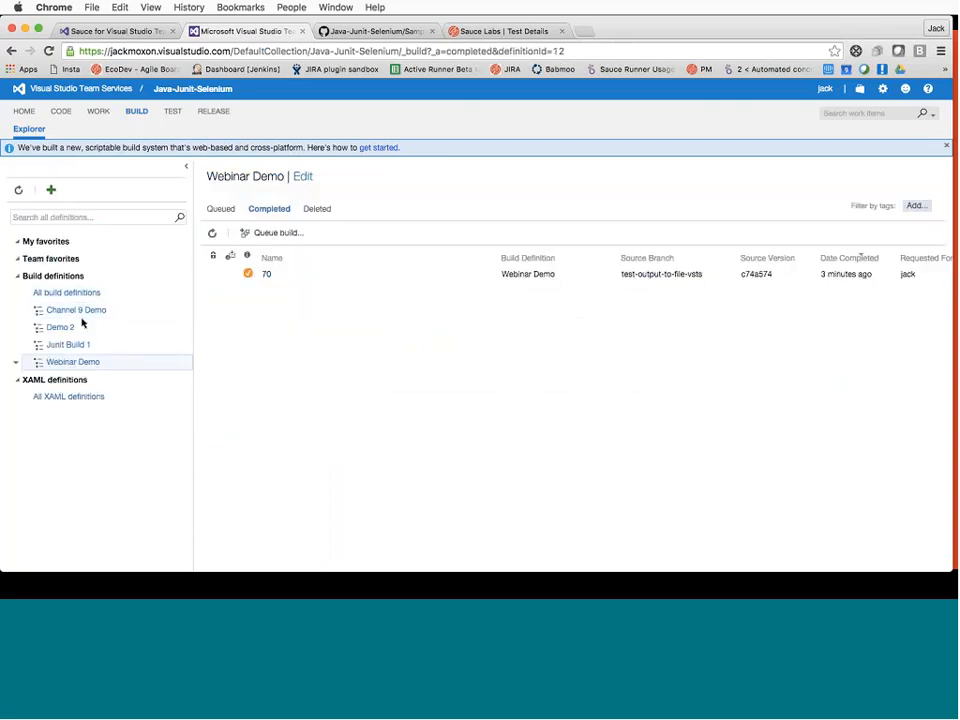
Cancel the queued Demo 2 build 71 from the Queued list, then open build 72
{"action": "left_click", "coordinate": [79, 347]}
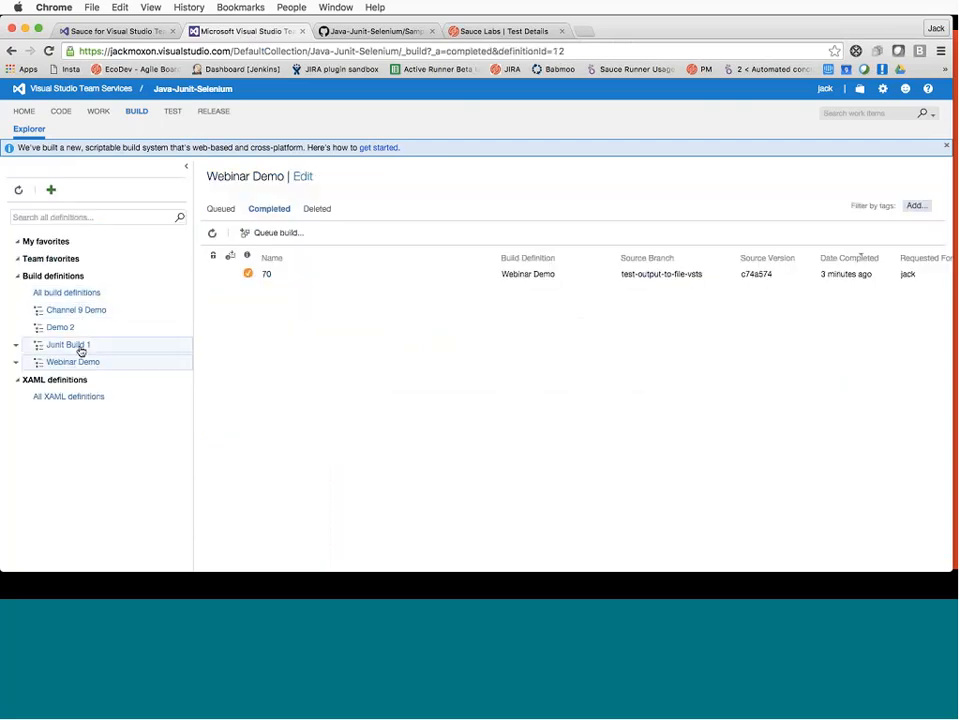
{"action": "left_click", "coordinate": [212, 209]}
{"action": "left_click", "coordinate": [64, 293]}
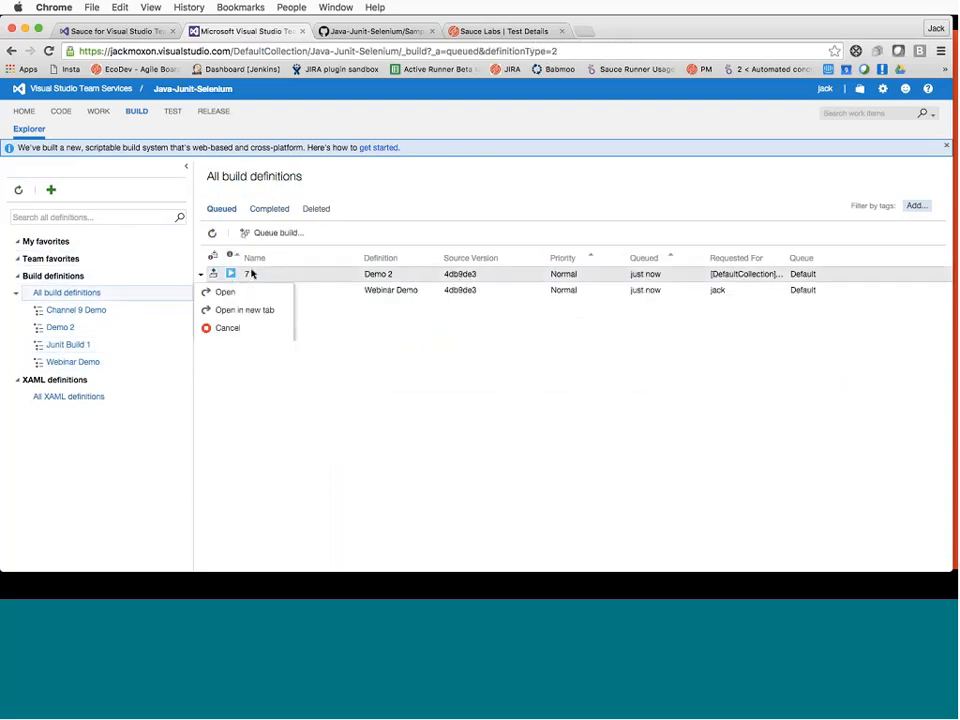
{"action": "right_click", "coordinate": [252, 273]}
{"action": "left_click", "coordinate": [244, 328]}
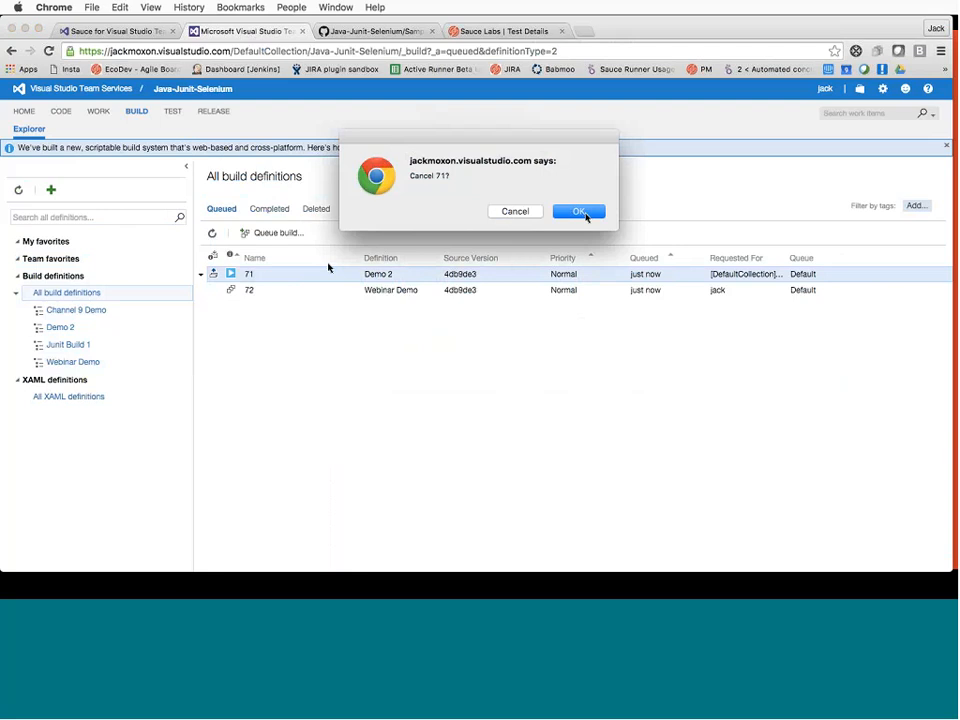
{"action": "key", "text": "Return"}
{"action": "double_click", "coordinate": [277, 285]}
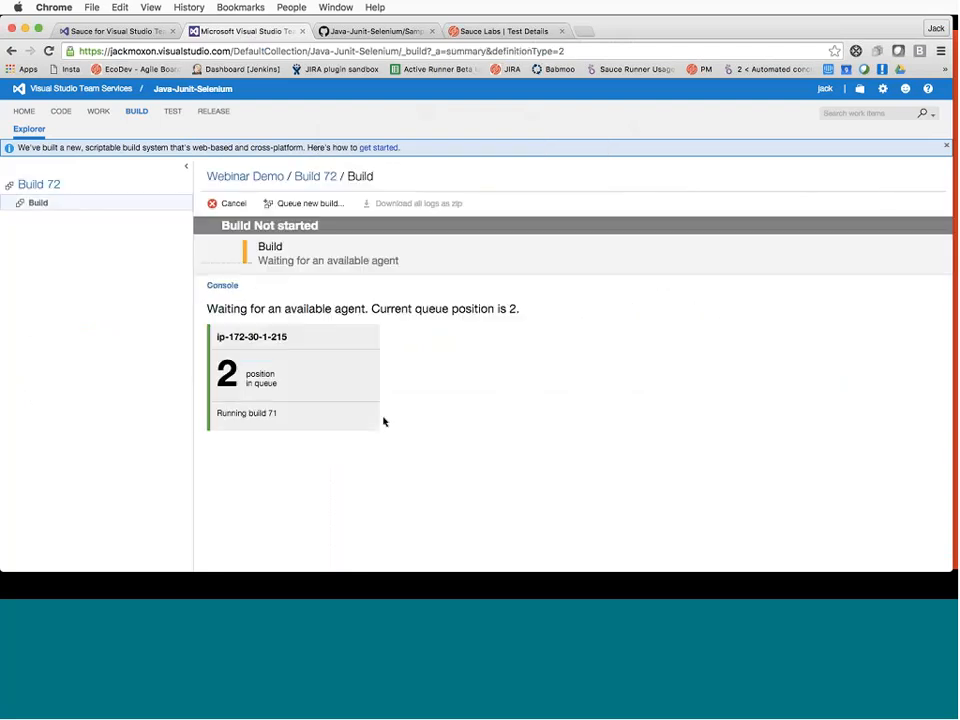
Glance at the Sauce Labs test details, then watch Build 72's console as Maven runs tests
{"action": "left_click", "coordinate": [458, 34]}
{"action": "scroll", "coordinate": [603, 375], "scroll_direction": "down", "scroll_amount": 1}
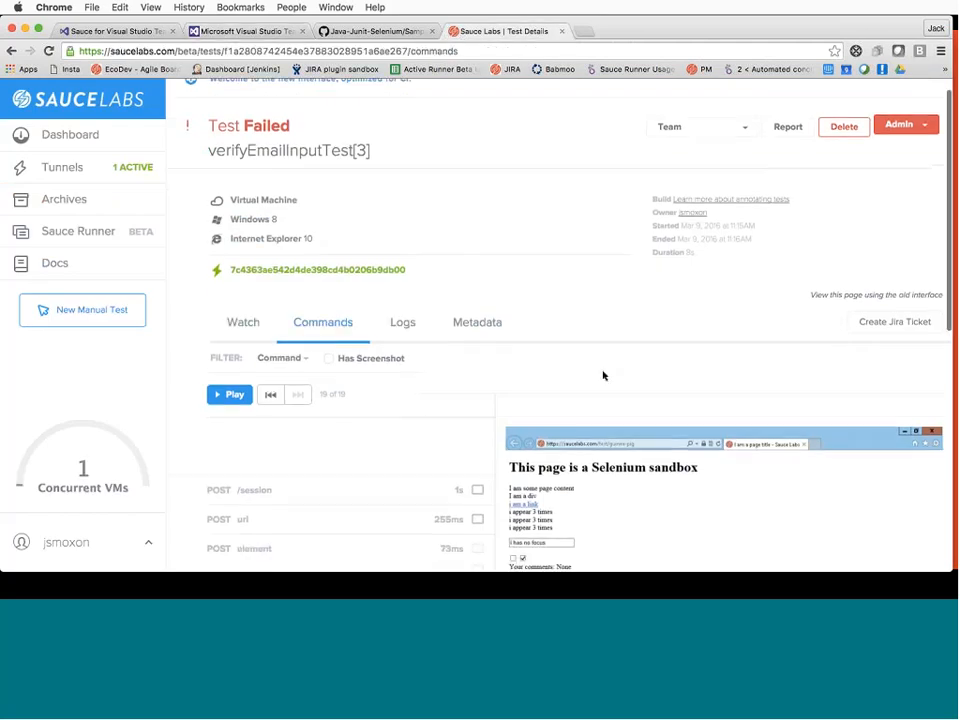
{"action": "scroll", "coordinate": [587, 345], "scroll_direction": "down", "scroll_amount": 3}
{"action": "left_click", "coordinate": [241, 32]}
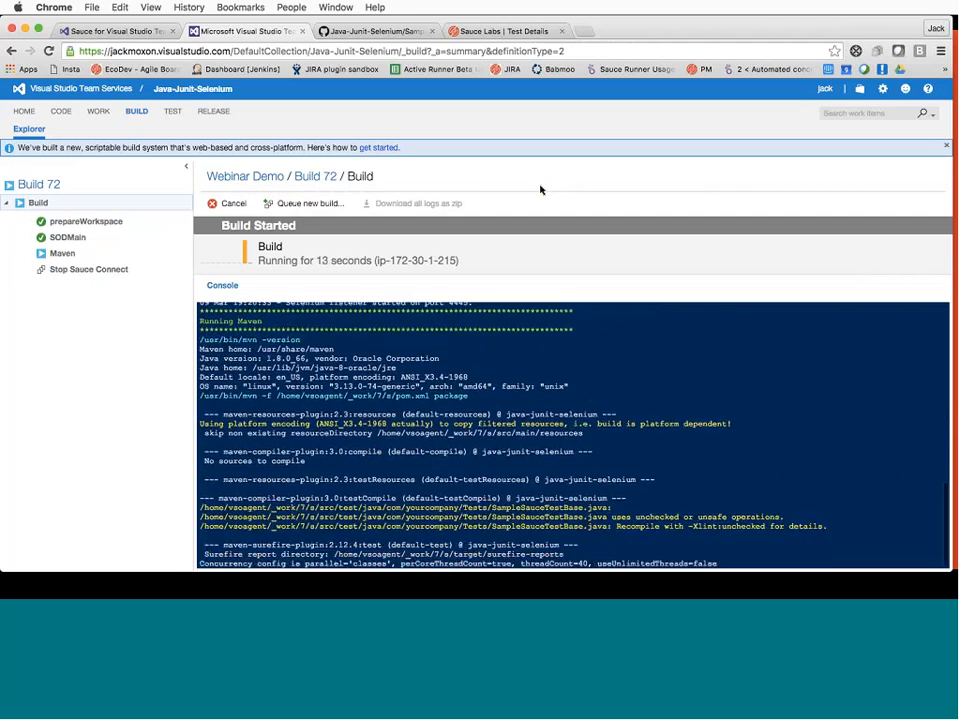
View the Sauce Labs Automated Tests list with the new verifyEmailInputTest runs marked Success
{"action": "left_click", "coordinate": [485, 33]}
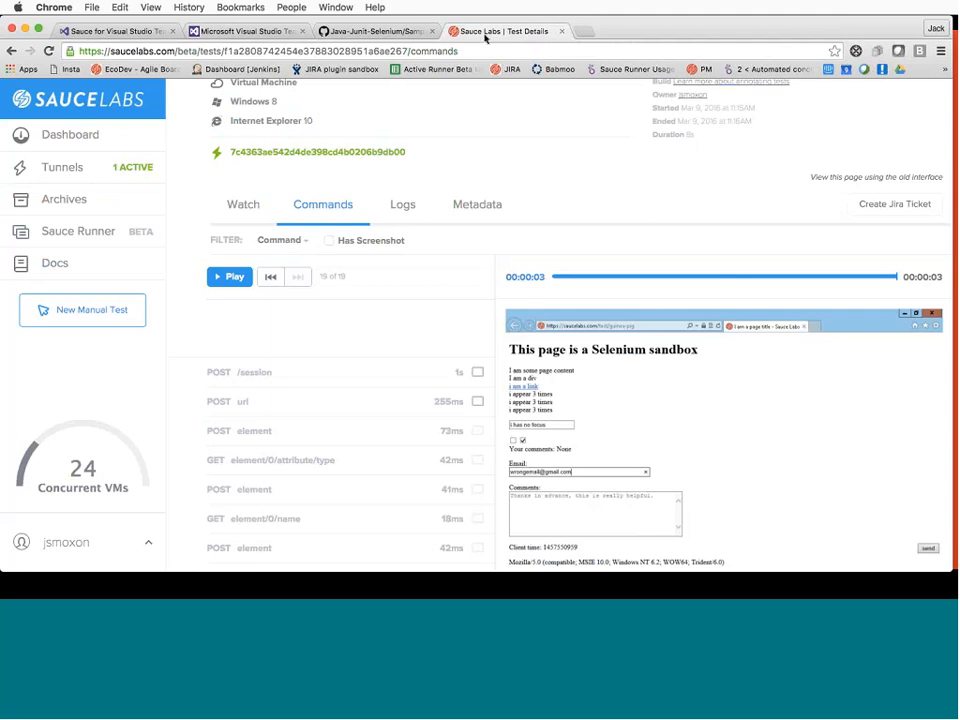
{"action": "left_click", "coordinate": [75, 147]}
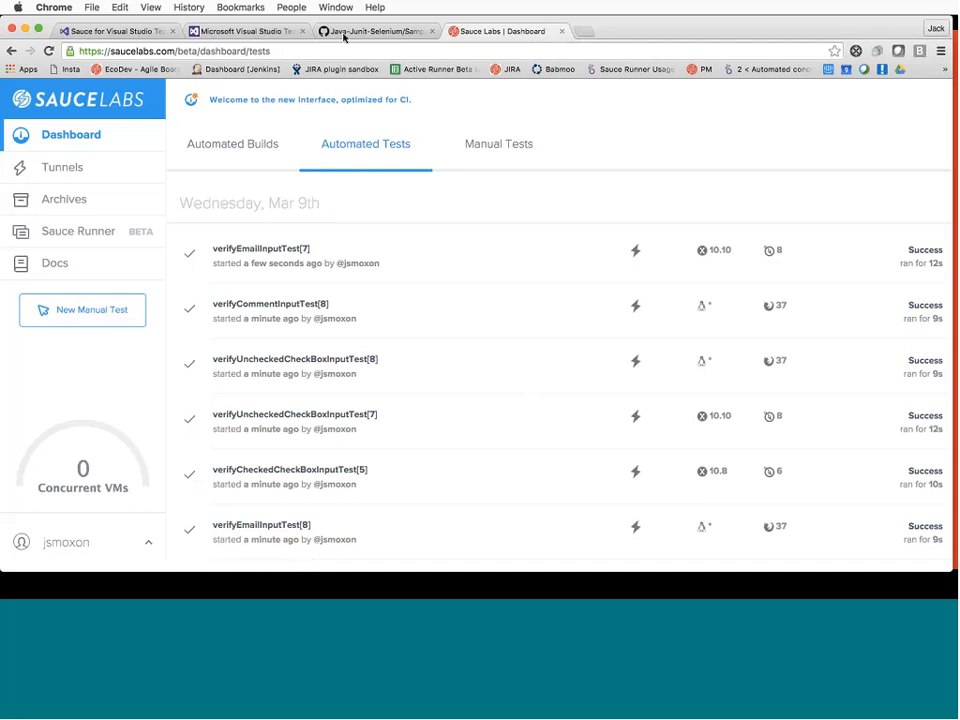
Confirm Build 72 succeeded with all 36 tests passing at 100%, then return to Sauce Labs
{"action": "left_click", "coordinate": [245, 31]}
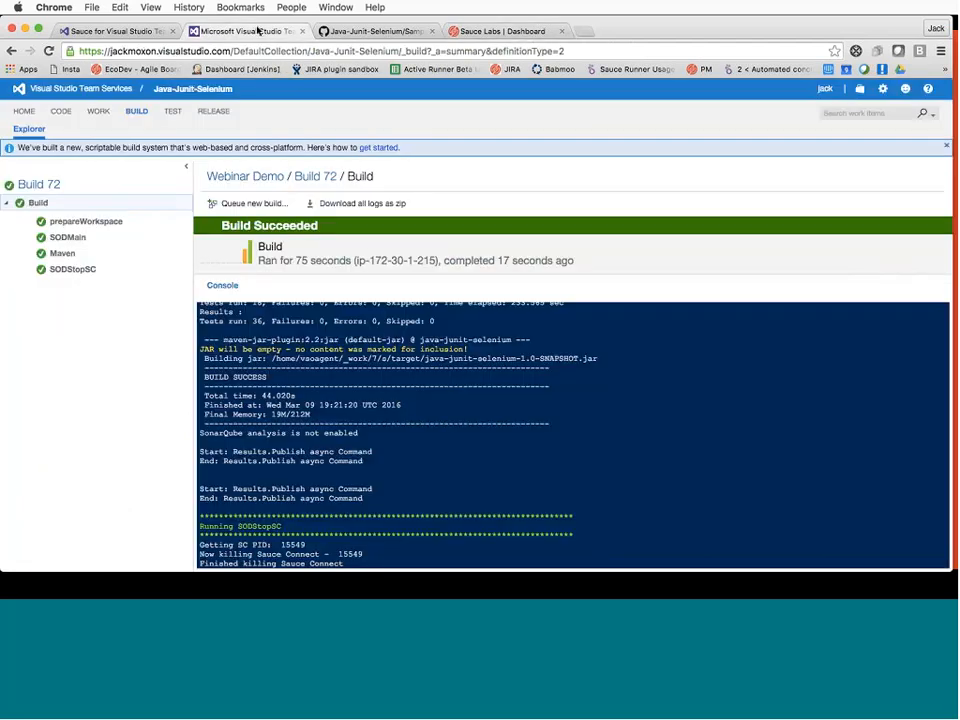
{"action": "left_click", "coordinate": [302, 188]}
{"action": "scroll", "coordinate": [399, 426], "scroll_direction": "down", "scroll_amount": 2}
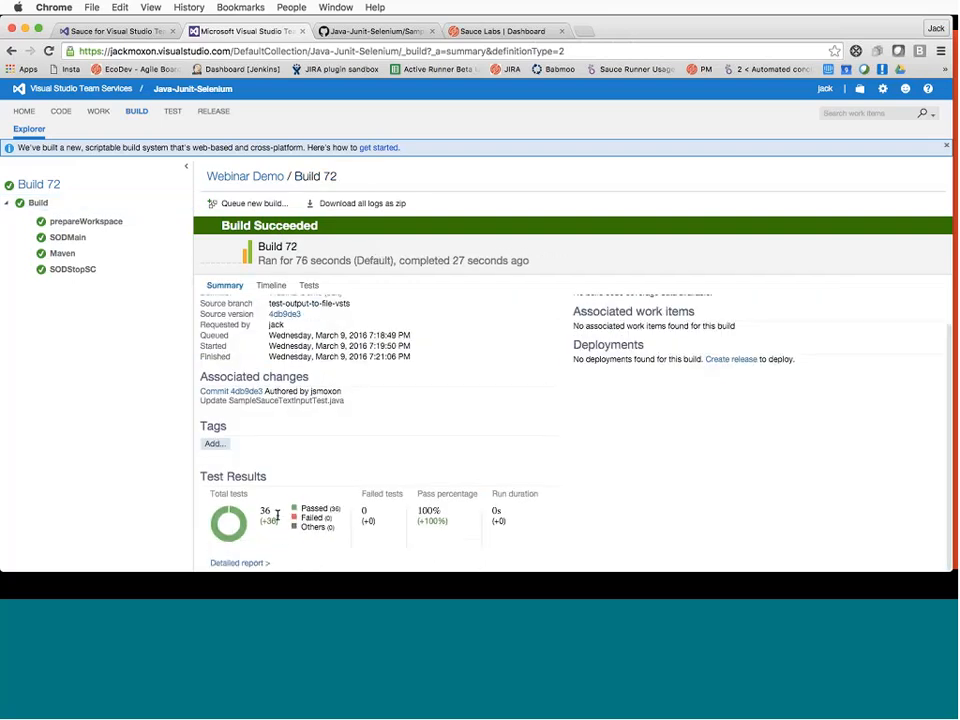
{"action": "scroll", "coordinate": [465, 256], "scroll_direction": "up", "scroll_amount": 2}
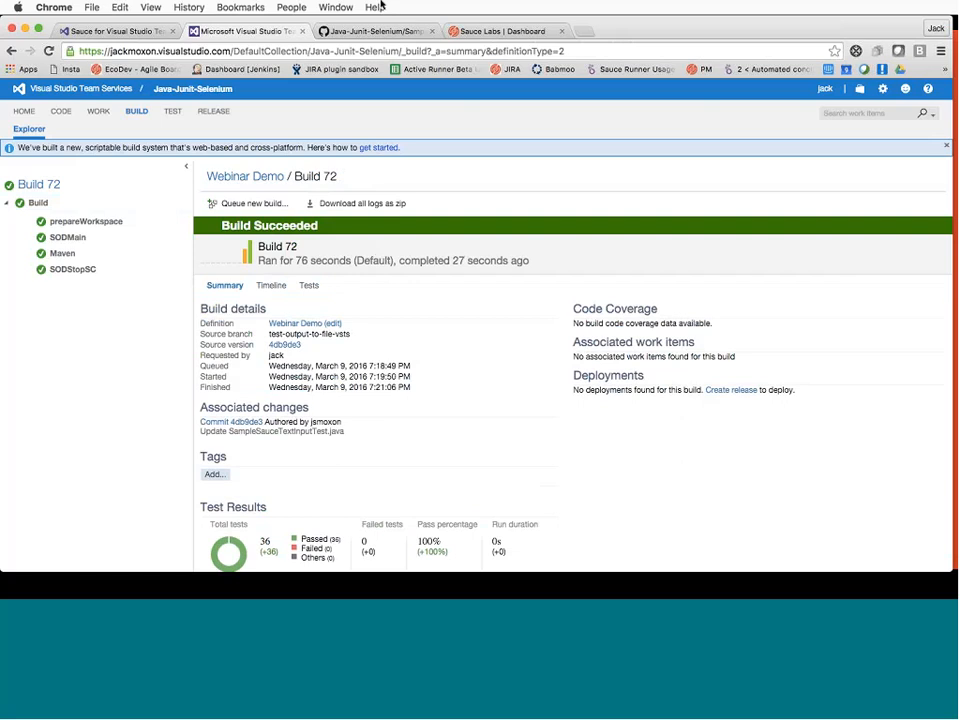
{"action": "left_click", "coordinate": [500, 31]}
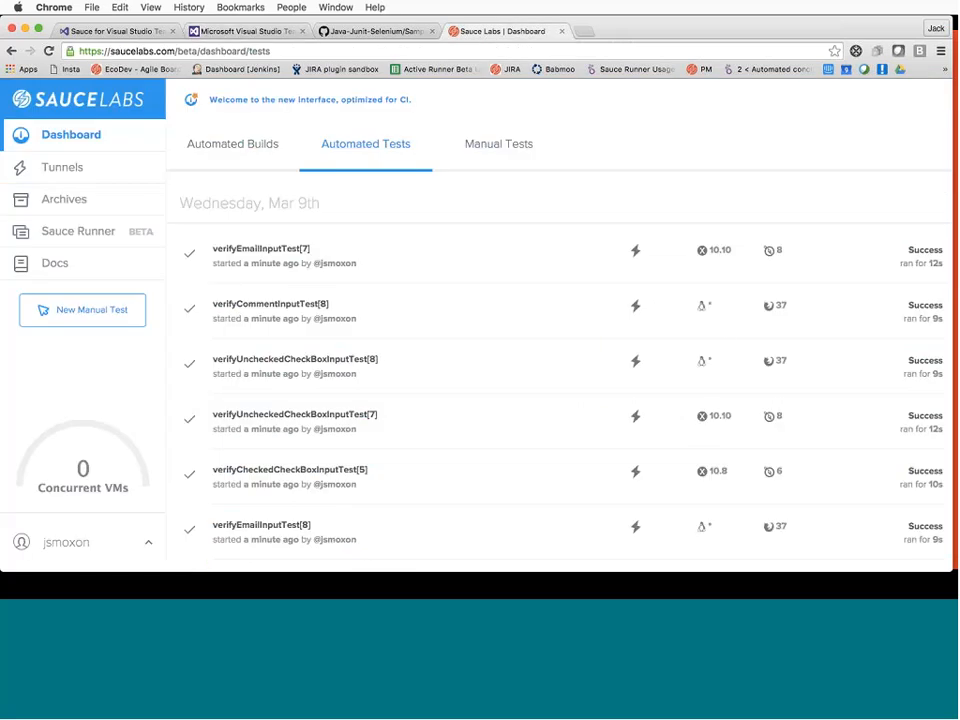
Skim the Sauce Labs test list, then advance the presentation to slide 7, Conclusion
{"action": "scroll", "coordinate": [773, 405], "scroll_direction": "down", "scroll_amount": 1}
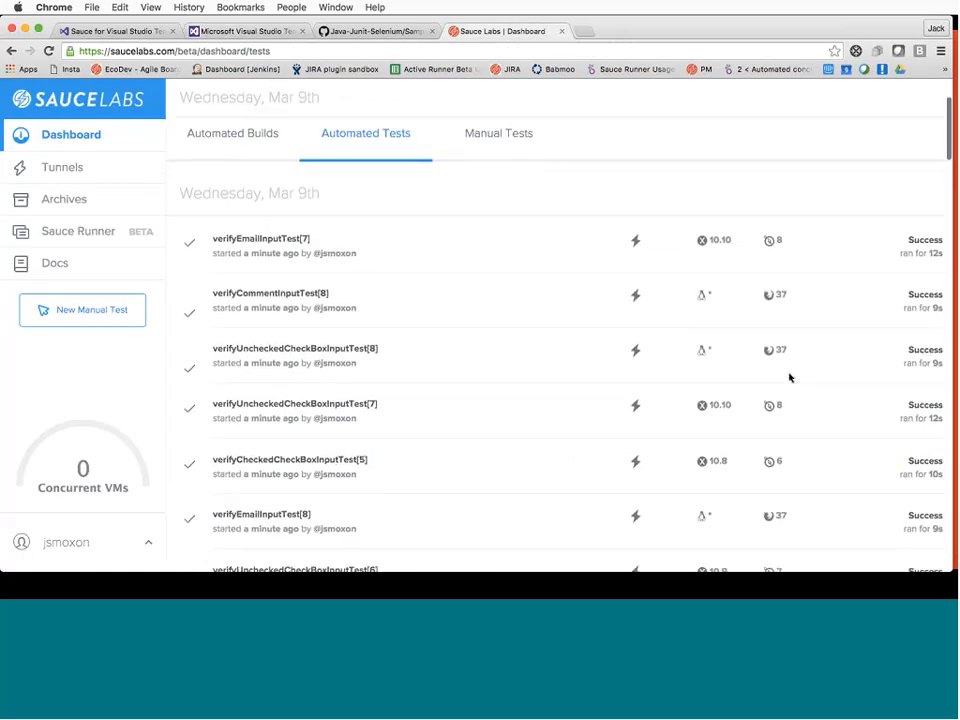
{"action": "scroll", "coordinate": [789, 378], "scroll_direction": "down", "scroll_amount": 3}
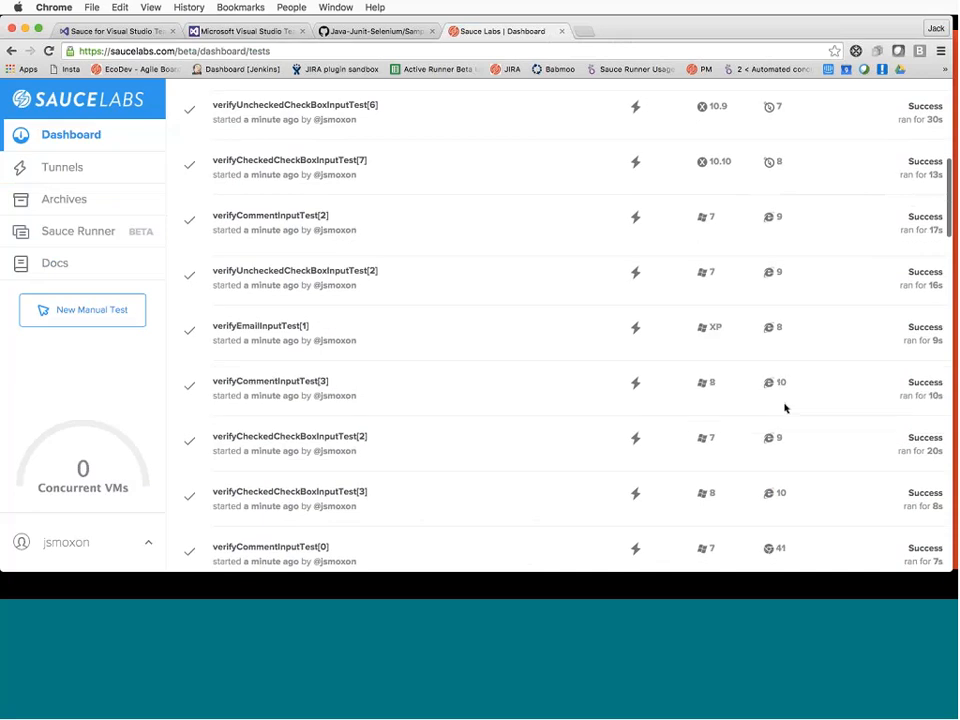
{"action": "scroll", "coordinate": [785, 408], "scroll_direction": "up", "scroll_amount": 5}
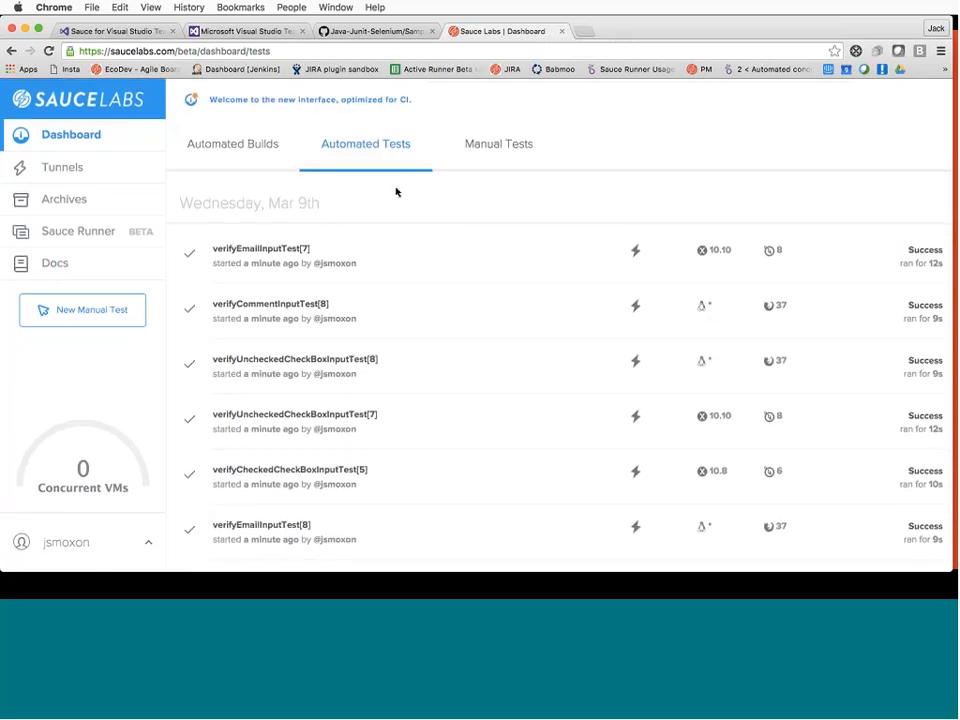
{"action": "key", "text": "super+Tab"}
{"action": "left_click", "coordinate": [497, 349]}
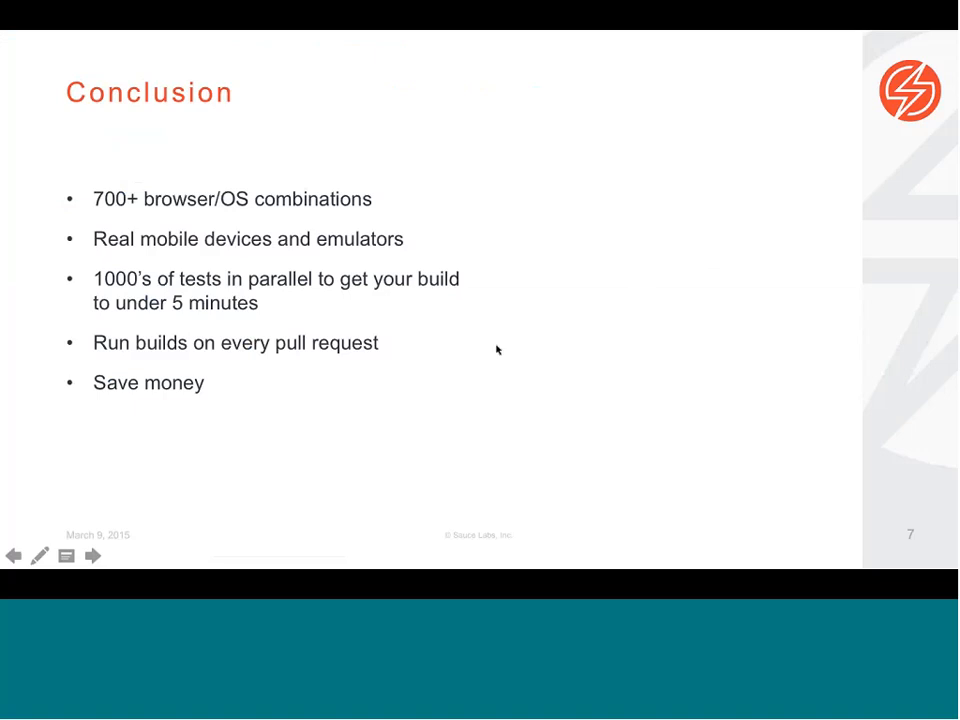